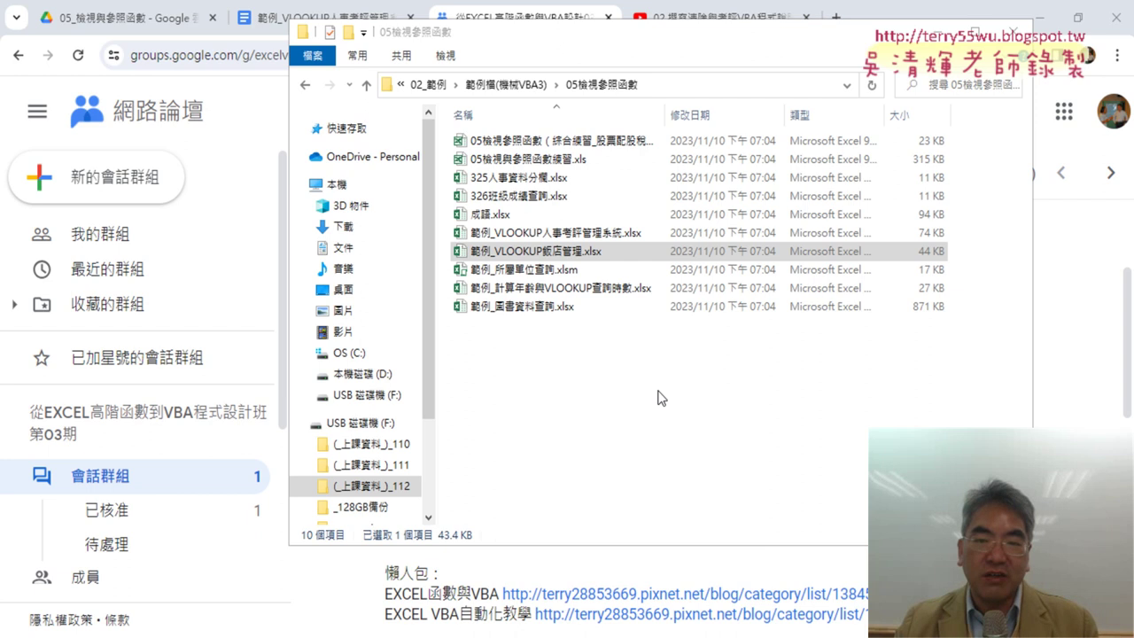
Open 範例_VLOOKUP飯店管理.xlsx in Excel, landing on the Bill List sheet of booking IDs
{"action": "left_click", "coordinate": [570, 255]}
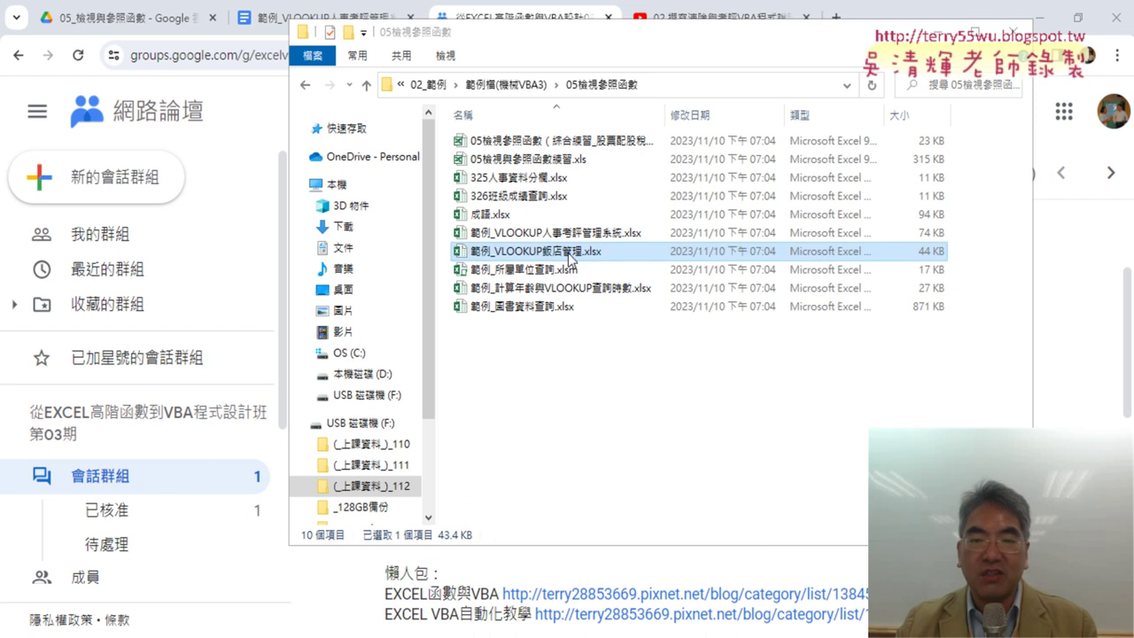
{"action": "double_click", "coordinate": [570, 255]}
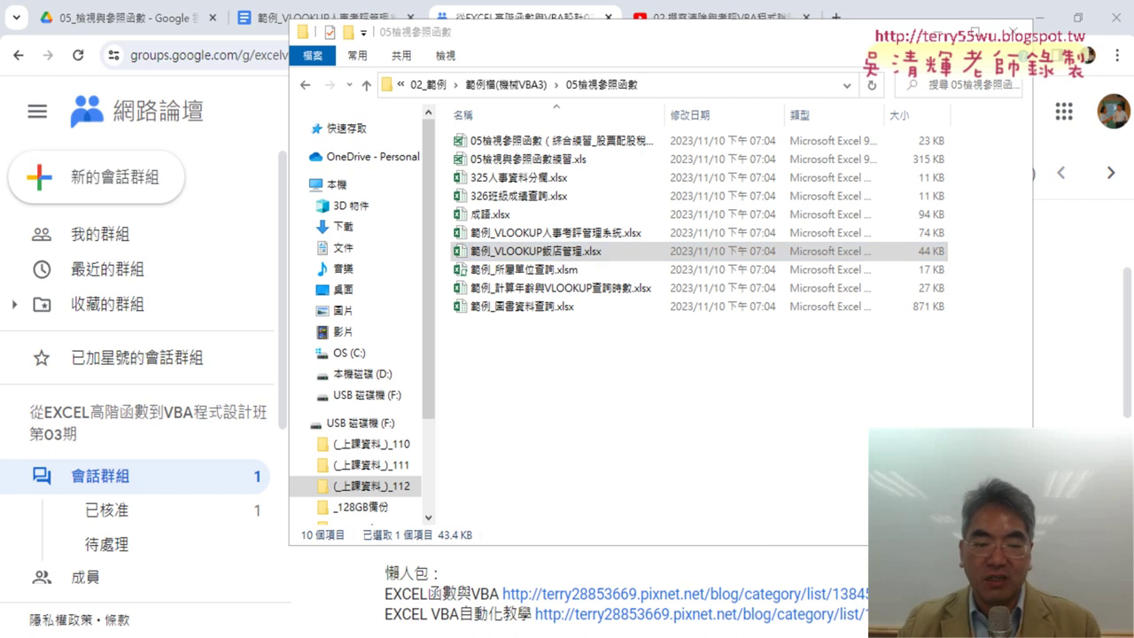
{"action": "left_click", "coordinate": [574, 234]}
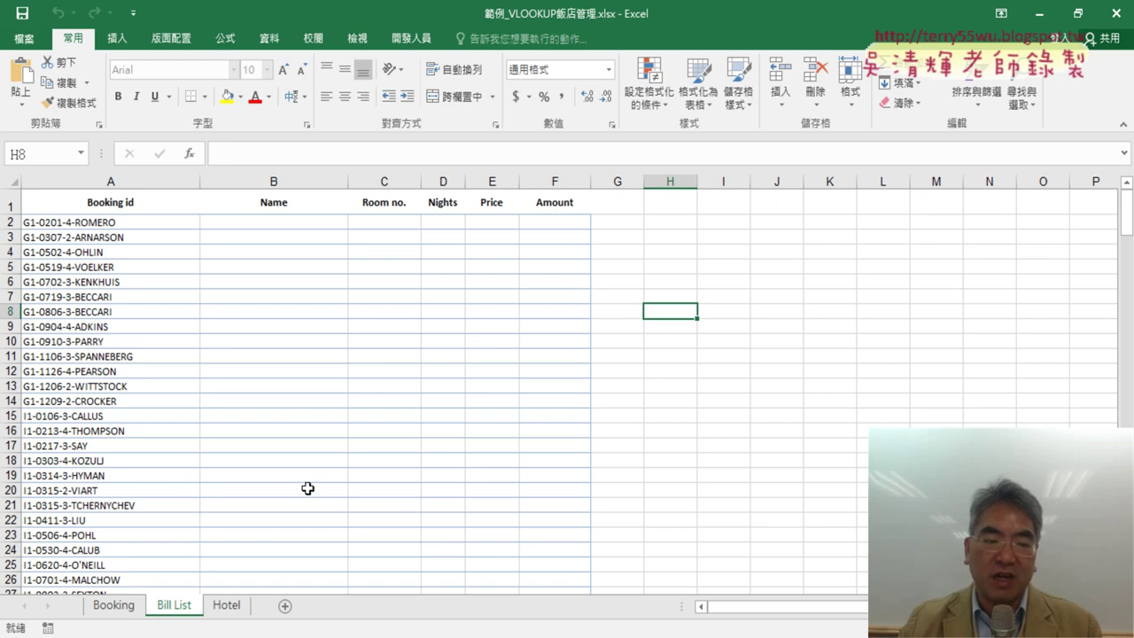
Switch to the Booking sheet and select A2 and the first record's details in B2:I2
{"action": "left_click", "coordinate": [113, 606]}
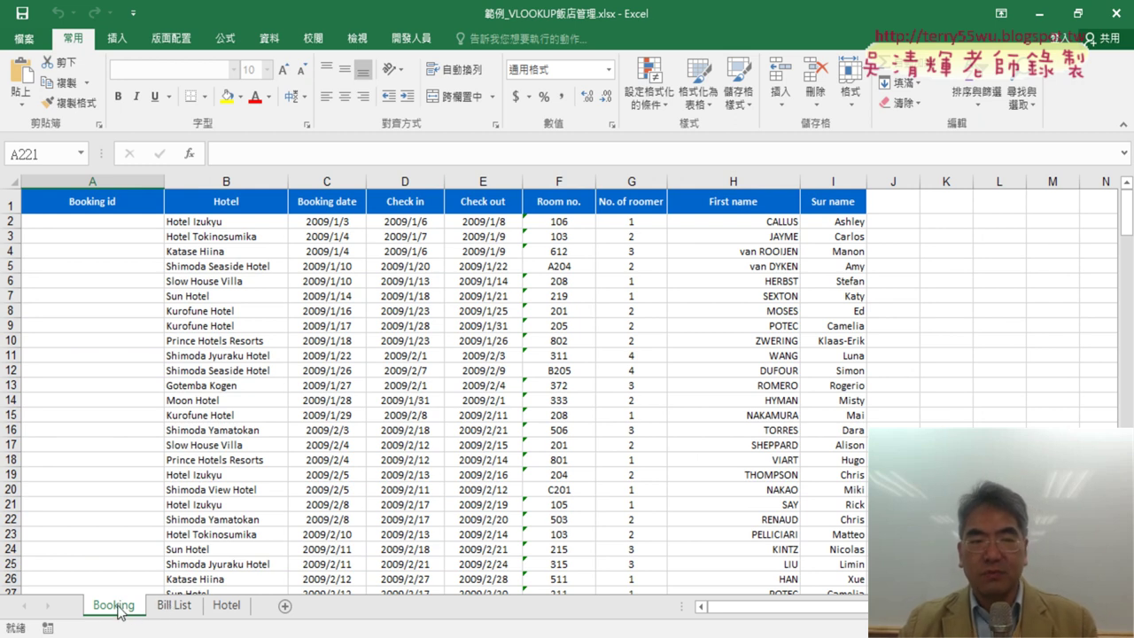
{"action": "left_click", "coordinate": [131, 222]}
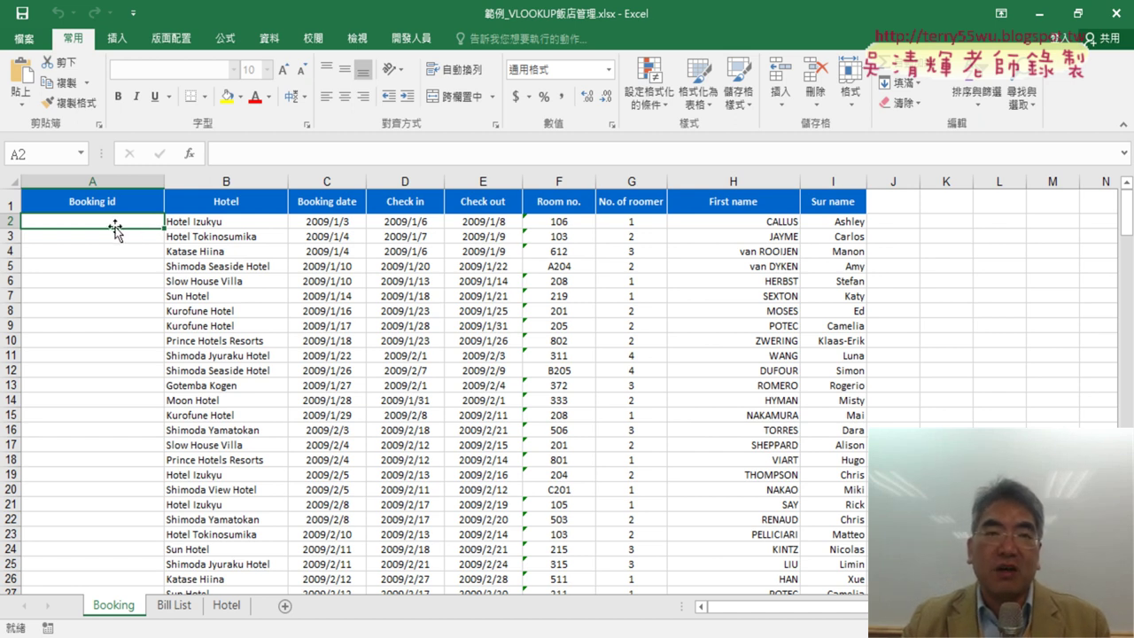
{"action": "left_click_drag", "start_coordinate": [214, 224], "coordinate": [830, 229]}
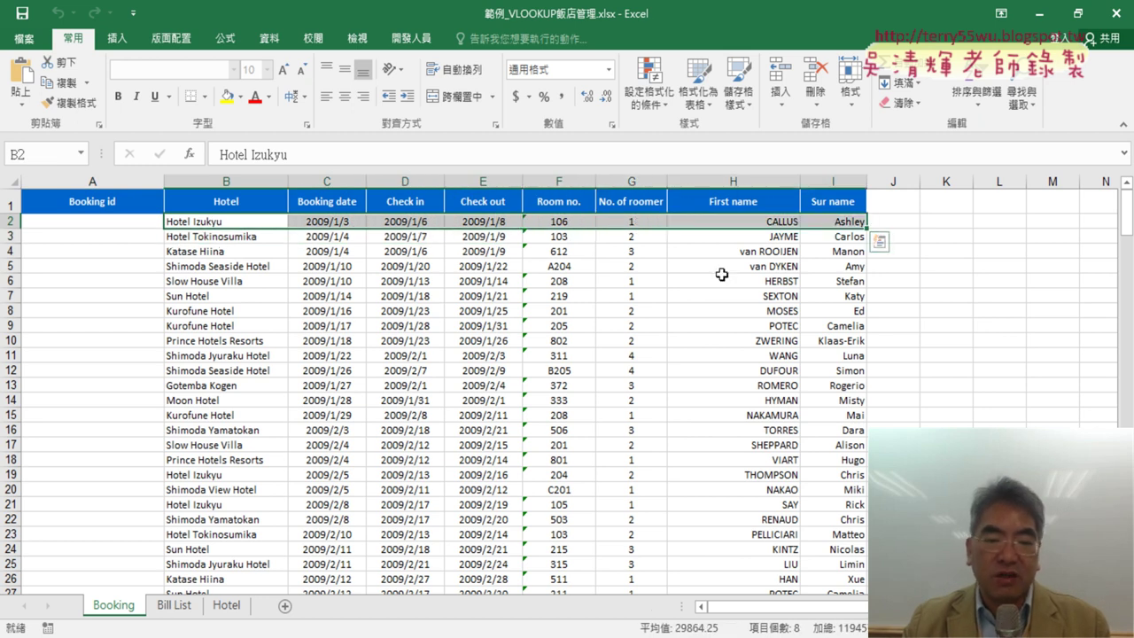
Find the 範例_VLOOKUP飯店管理 document in the Google Drive course folder
{"action": "left_click", "coordinate": [364, 575]}
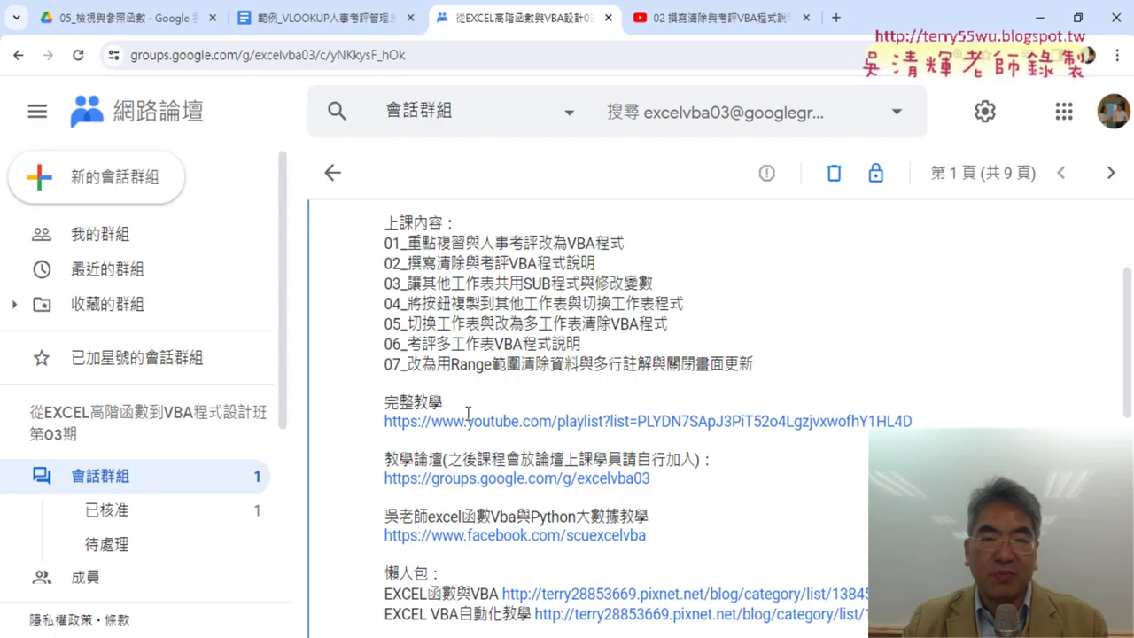
{"action": "left_click", "coordinate": [148, 19]}
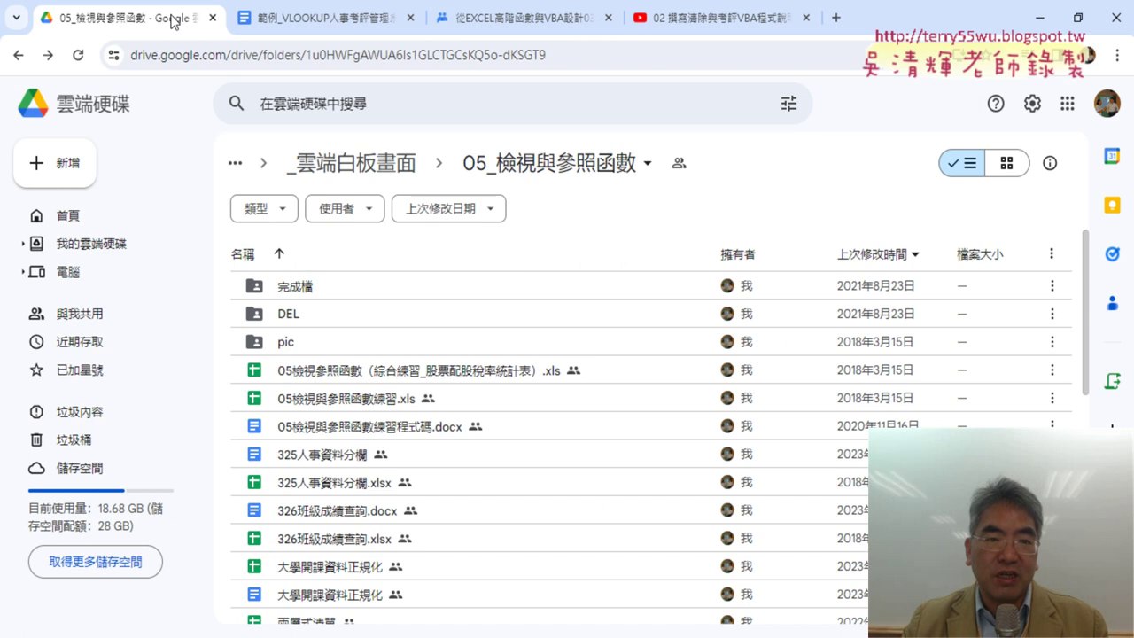
{"action": "scroll", "coordinate": [407, 403], "scroll_direction": "down", "scroll_amount": 3}
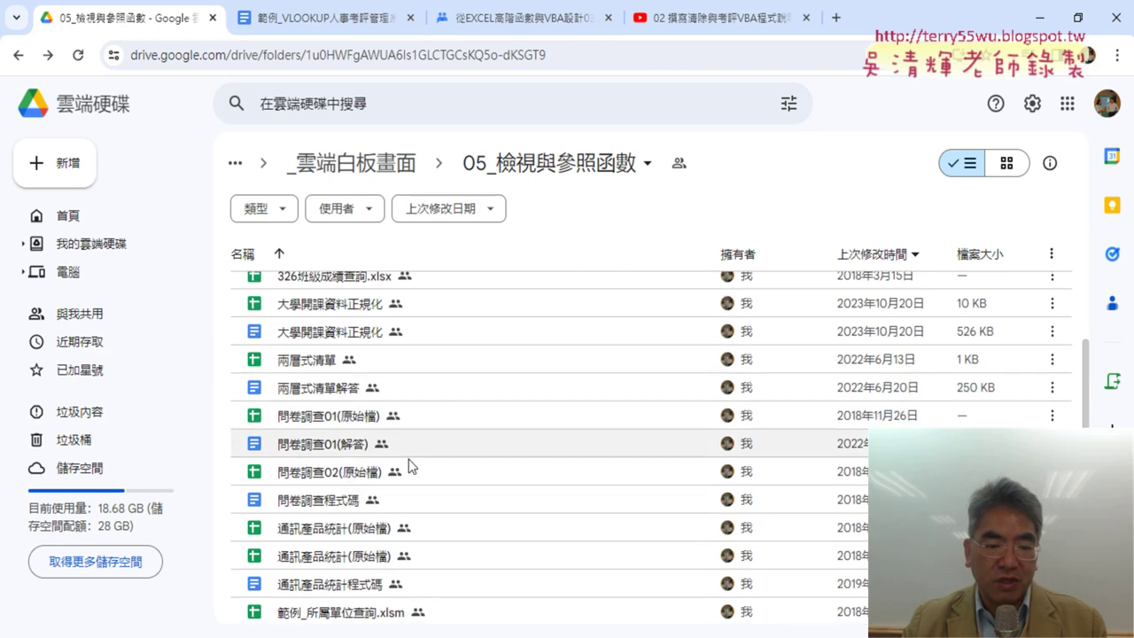
{"action": "scroll", "coordinate": [408, 465], "scroll_direction": "down", "scroll_amount": 3}
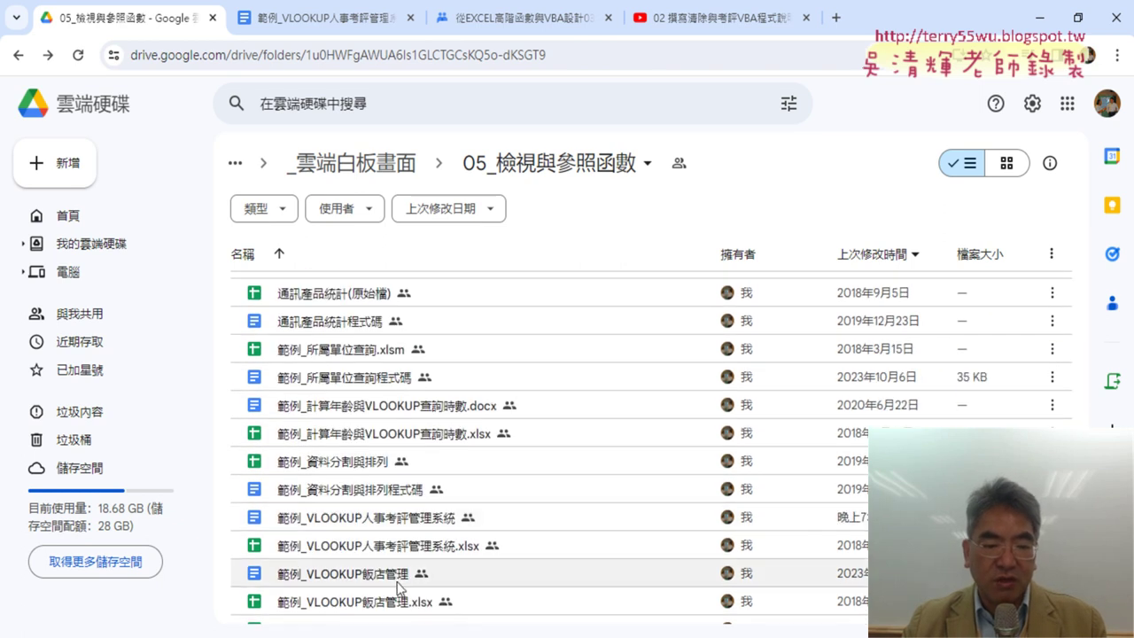
{"action": "left_click", "coordinate": [368, 577]}
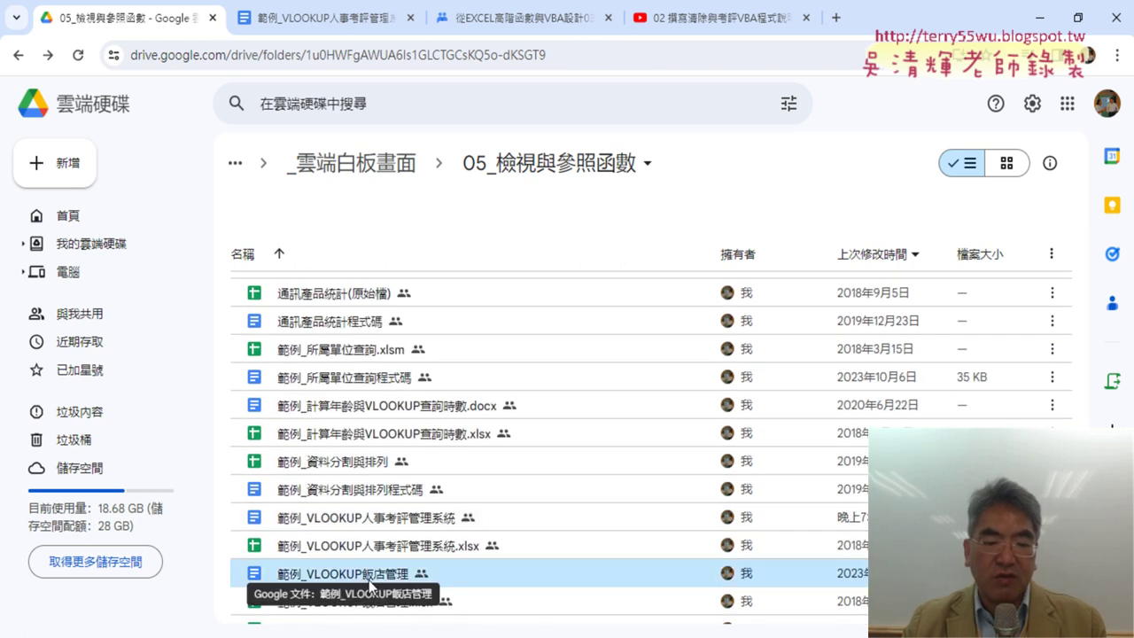
Close the personnel appraisal document and open the 範例_VLOOKUP飯店管理 exercise document
{"action": "left_click", "coordinate": [317, 19]}
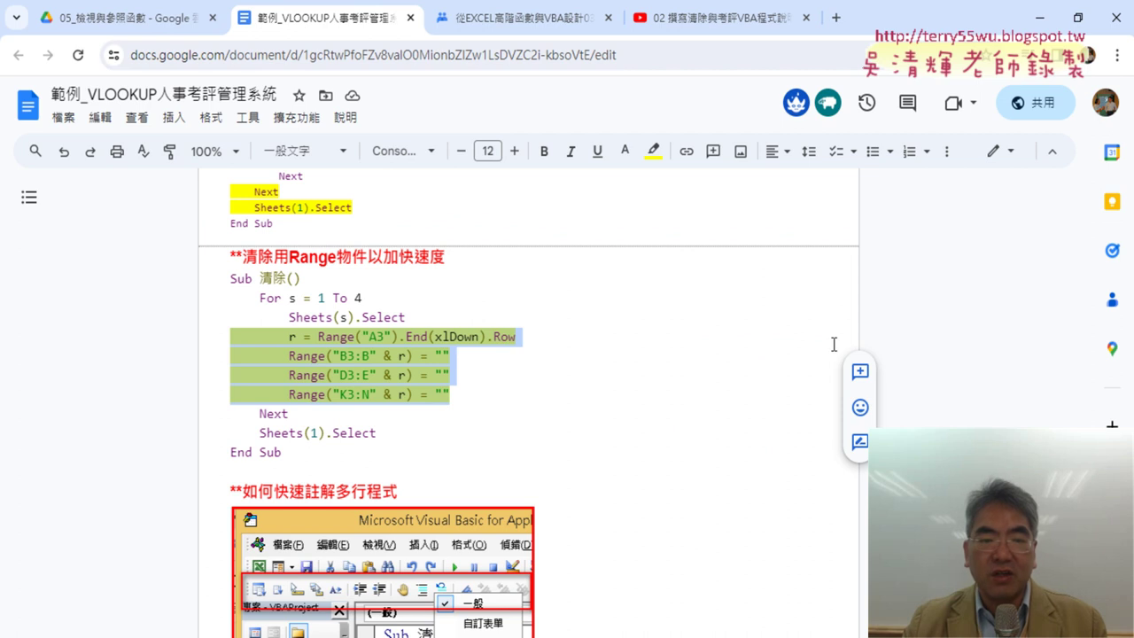
{"action": "left_click", "coordinate": [410, 18]}
{"action": "left_click", "coordinate": [137, 27]}
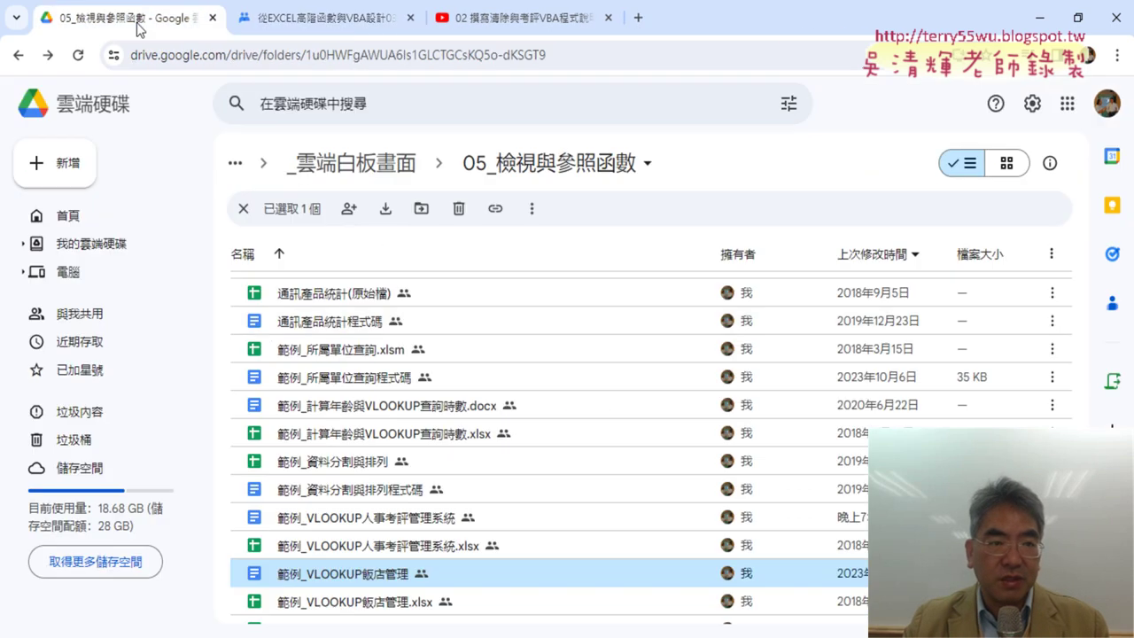
{"action": "double_click", "coordinate": [361, 580]}
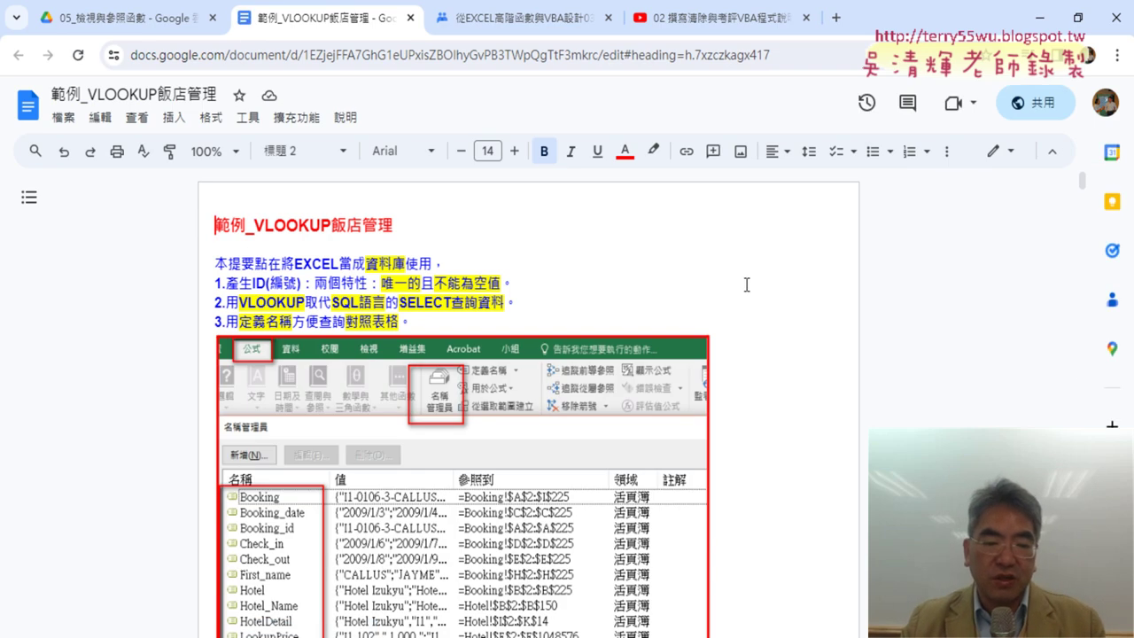
Scroll the notes down to the Name Manager screenshot and the 題目 tasks
{"action": "scroll", "coordinate": [745, 285], "scroll_direction": "down", "scroll_amount": 2}
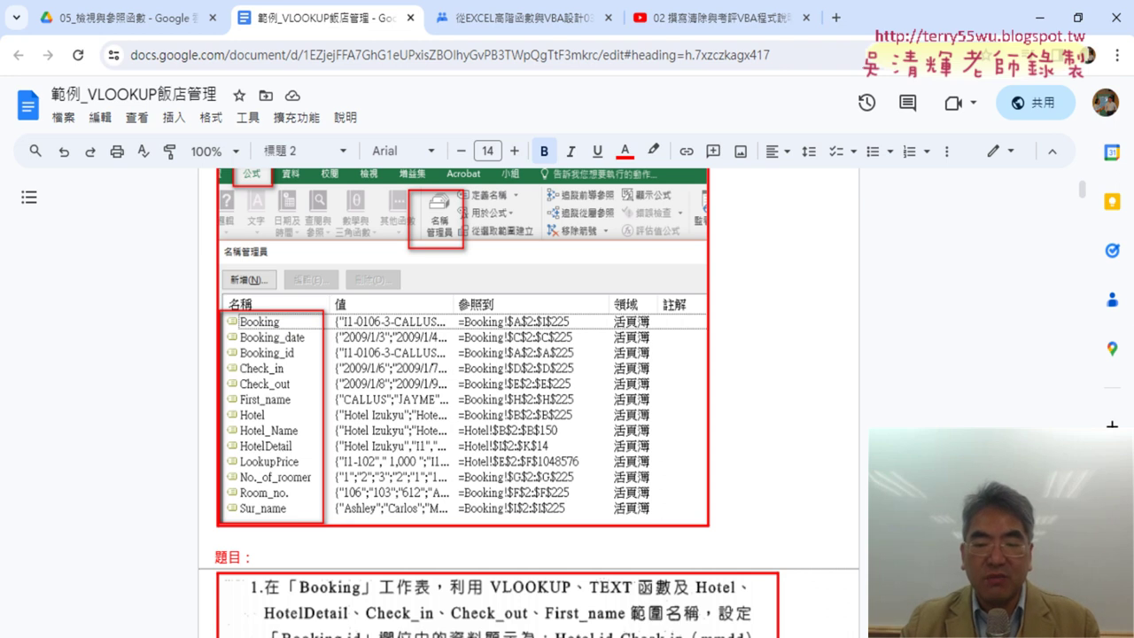
{"action": "left_click", "coordinate": [629, 576]}
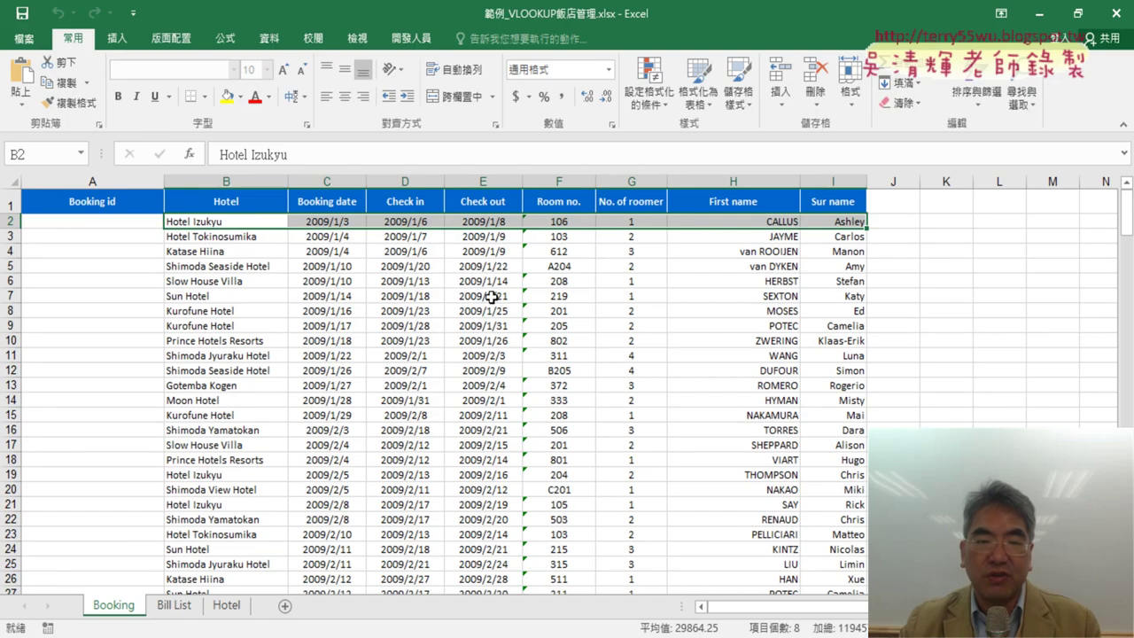
{"action": "left_click", "coordinate": [227, 39]}
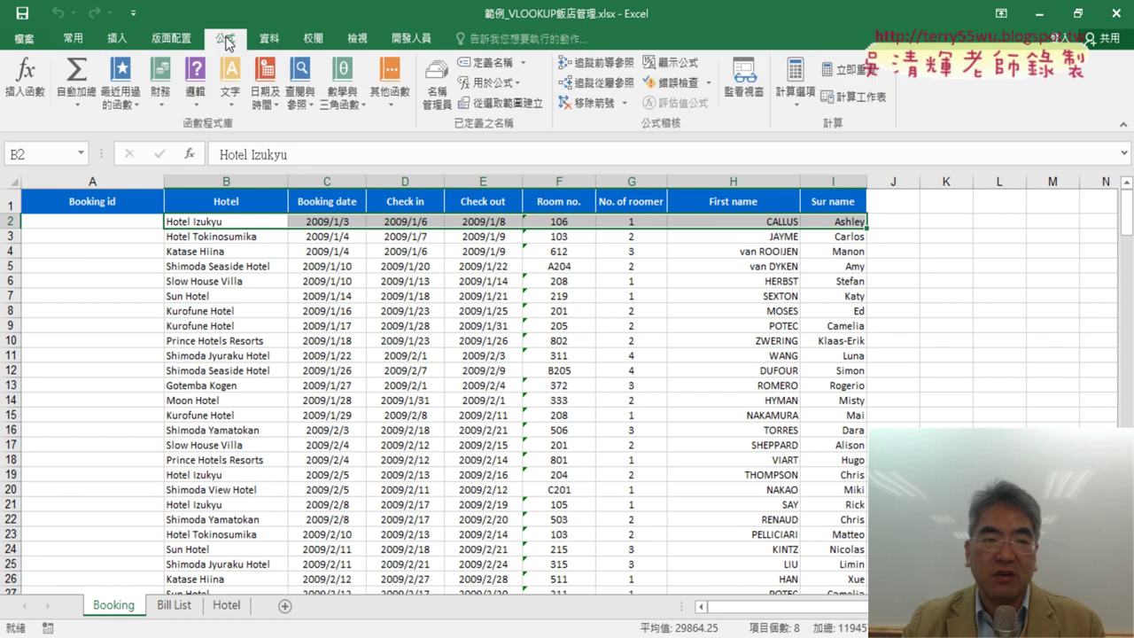
{"action": "left_click", "coordinate": [439, 99]}
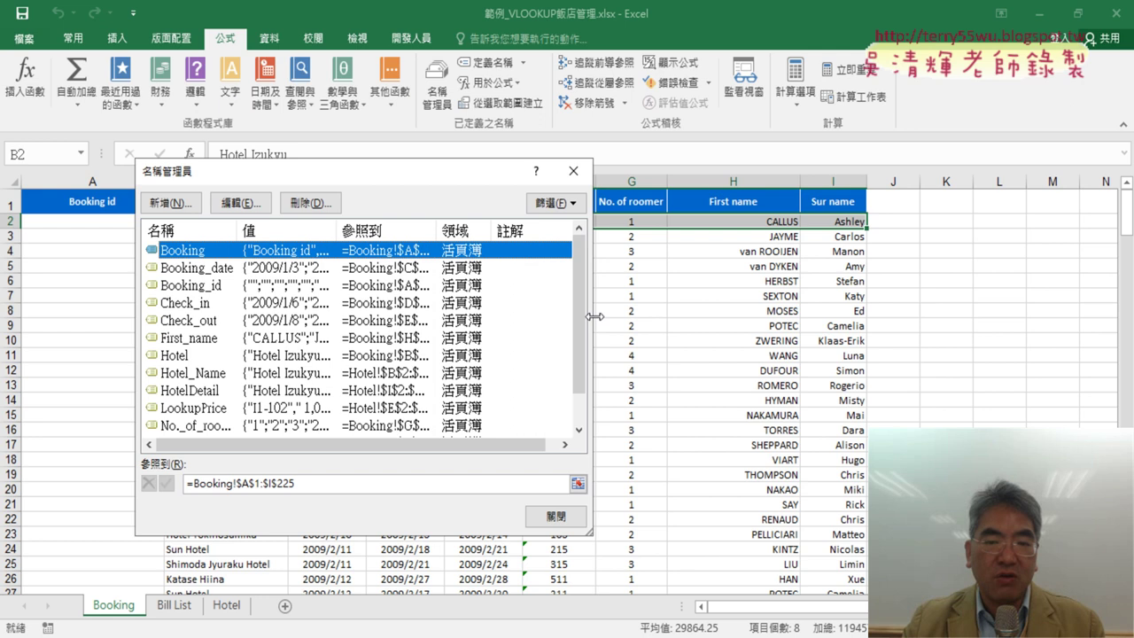
{"action": "left_click_drag", "start_coordinate": [594, 317], "coordinate": [666, 316]}
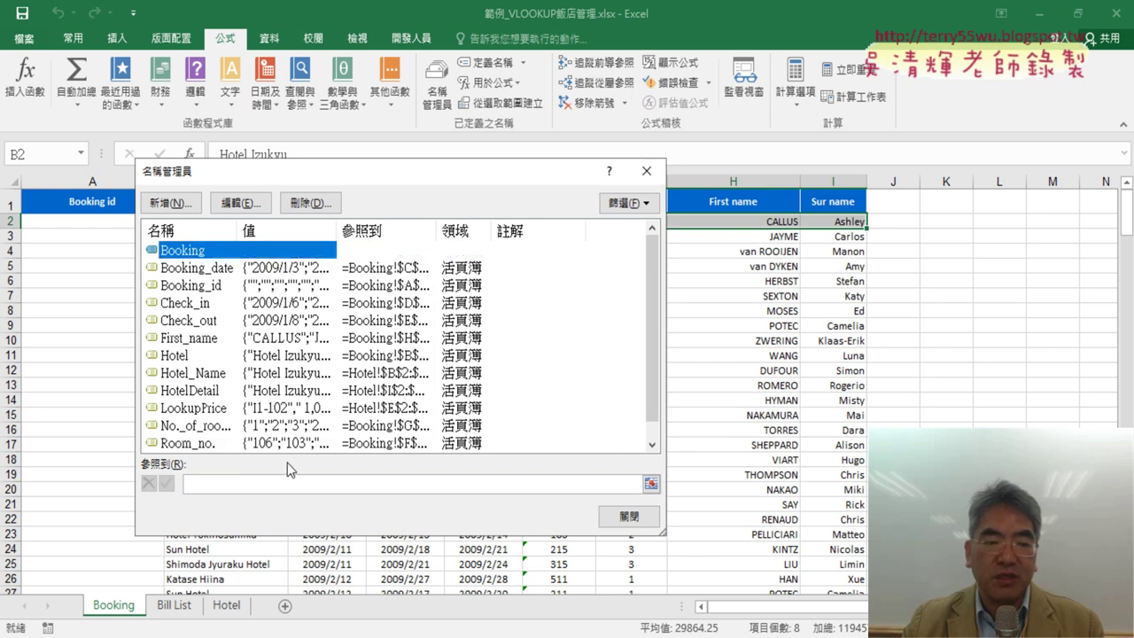
{"action": "left_click", "coordinate": [310, 483]}
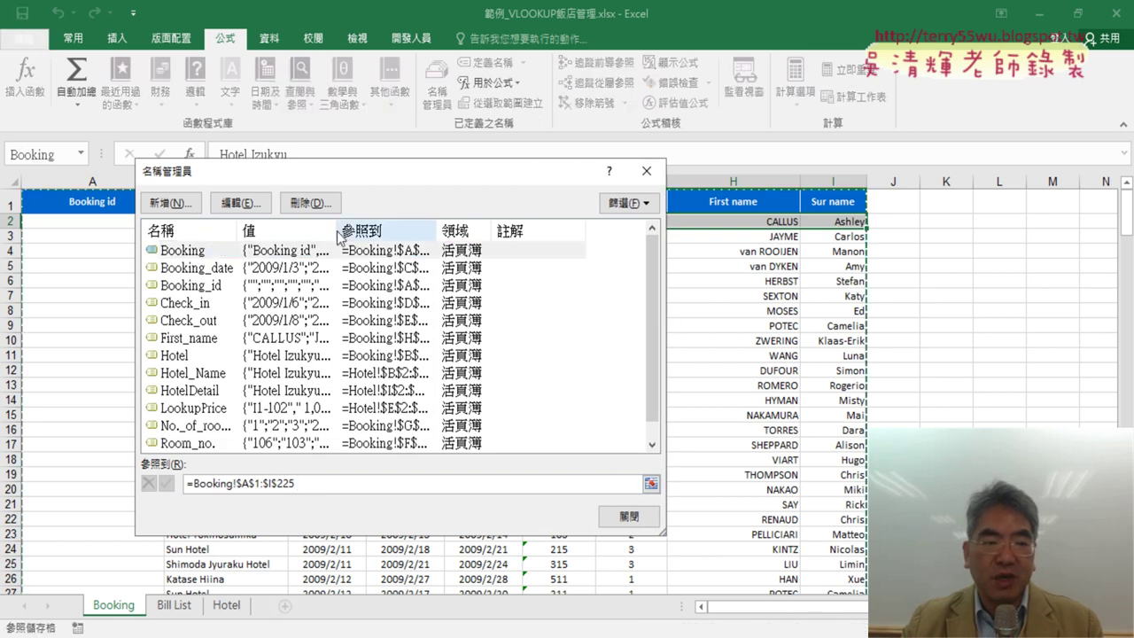
{"action": "left_click", "coordinate": [212, 391]}
{"action": "left_click", "coordinate": [283, 488]}
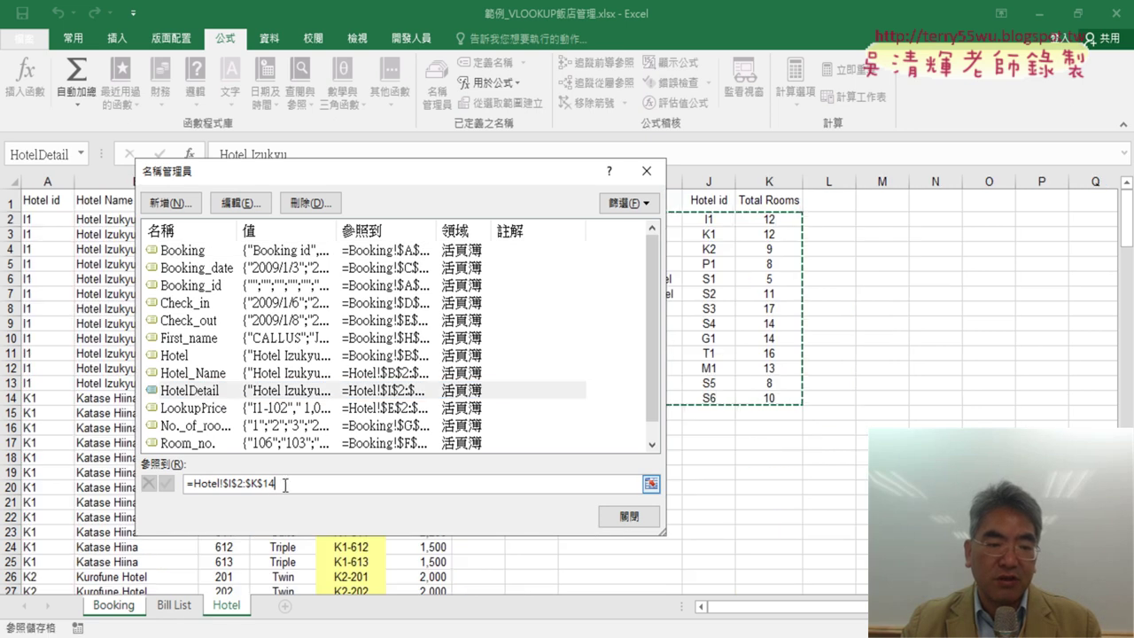
{"action": "mouse_move", "coordinate": [469, 177]}
{"action": "left_mouse_down"}
{"action": "mouse_move", "coordinate": [393, 165]}
{"action": "mouse_move", "coordinate": [360, 193]}
{"action": "left_mouse_up"}
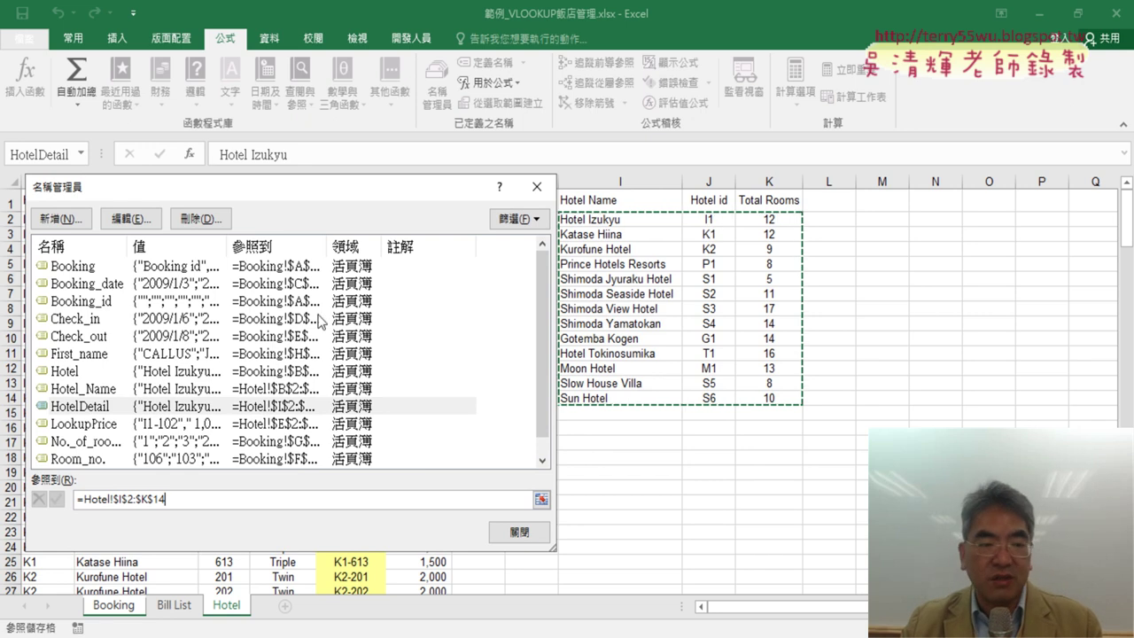
{"action": "scroll", "coordinate": [209, 386], "scroll_direction": "down", "scroll_amount": 2}
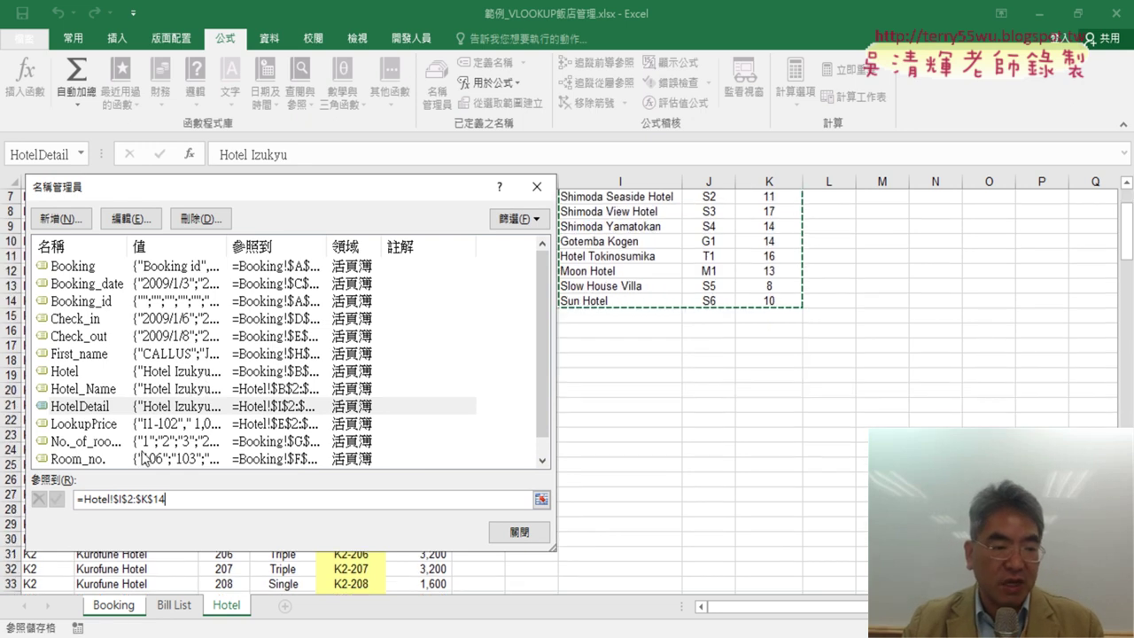
{"action": "left_click", "coordinate": [537, 186]}
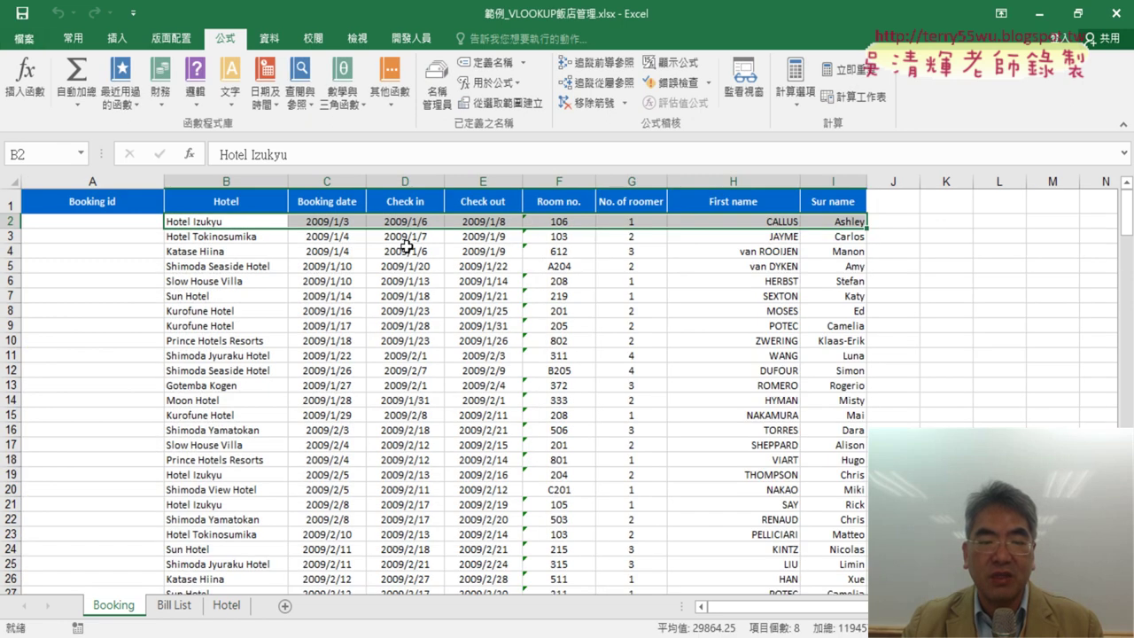
{"action": "left_click", "coordinate": [115, 225]}
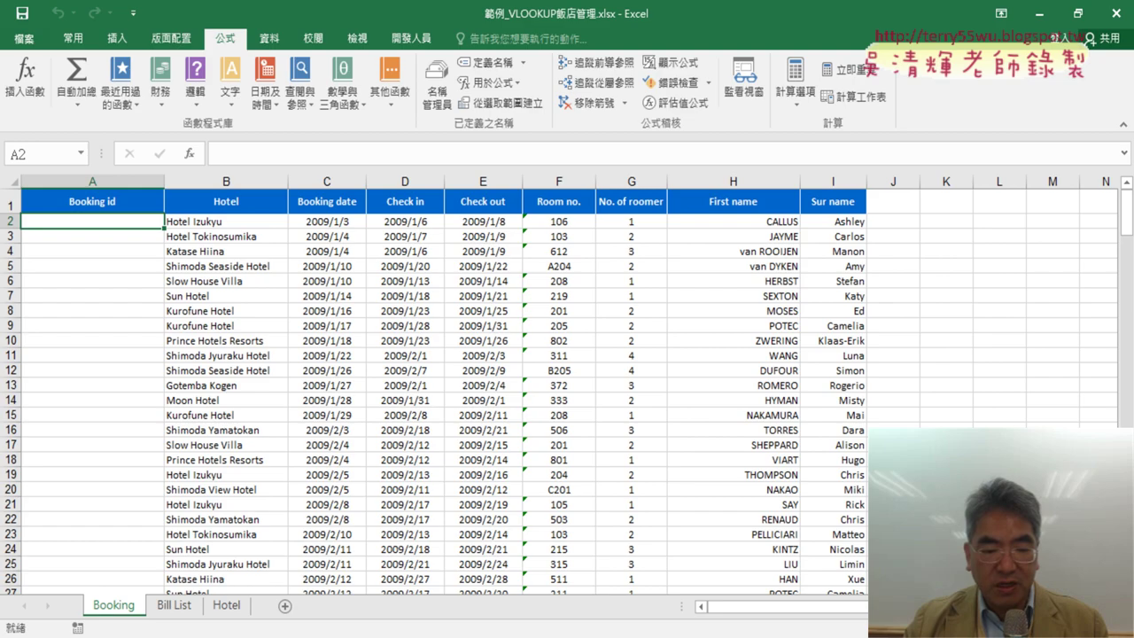
Scroll the notes to task 1's sample Booking ids, like I1-0106-3-CALLUS, and their VLOOKUP/TEXT formula
{"action": "left_click", "coordinate": [380, 602]}
{"action": "scroll", "coordinate": [873, 257], "scroll_direction": "down", "scroll_amount": 3}
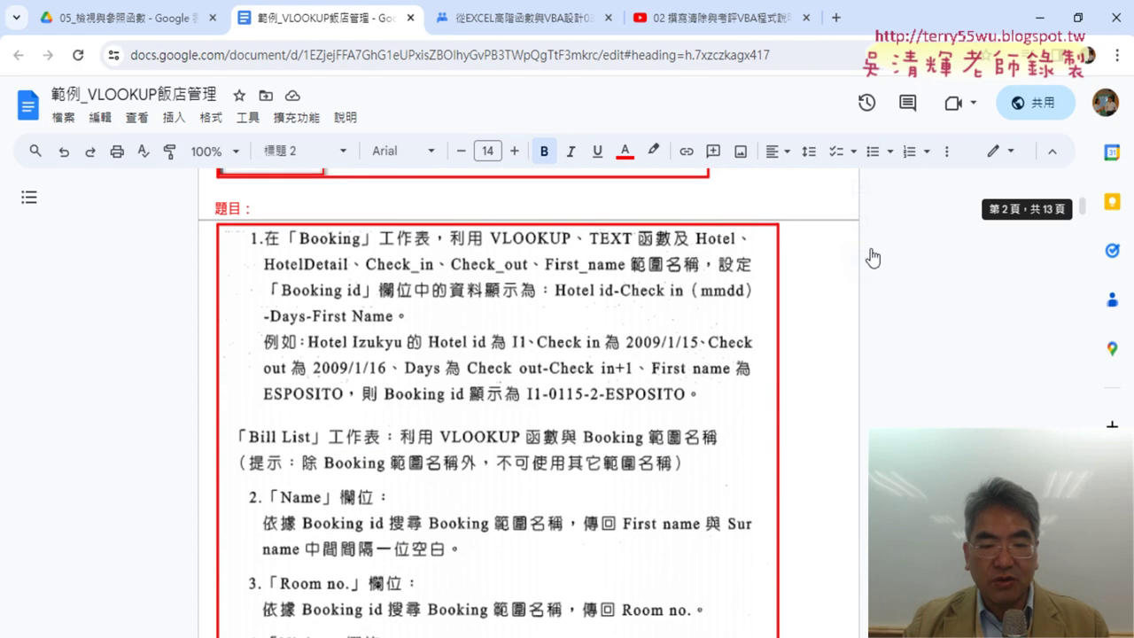
{"action": "left_click_drag", "start_coordinate": [219, 202], "coordinate": [257, 205]}
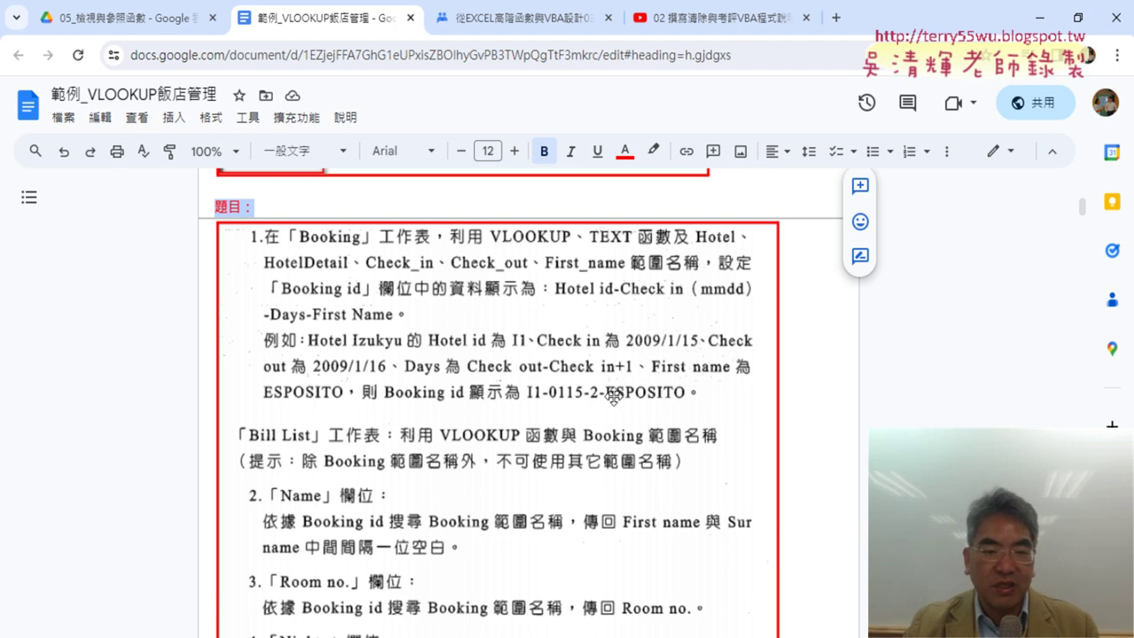
{"action": "scroll", "coordinate": [821, 379], "scroll_direction": "down", "scroll_amount": 3}
{"action": "scroll", "coordinate": [821, 379], "scroll_direction": "down", "scroll_amount": 2}
{"action": "scroll", "coordinate": [821, 378], "scroll_direction": "down", "scroll_amount": 2}
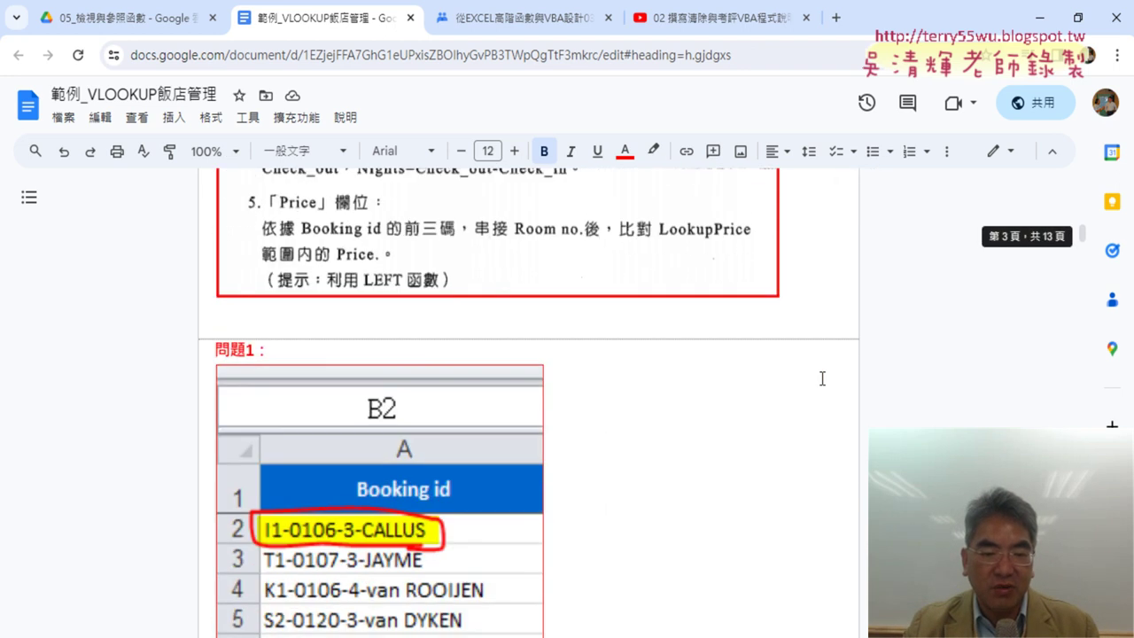
{"action": "scroll", "coordinate": [820, 378], "scroll_direction": "down", "scroll_amount": 1}
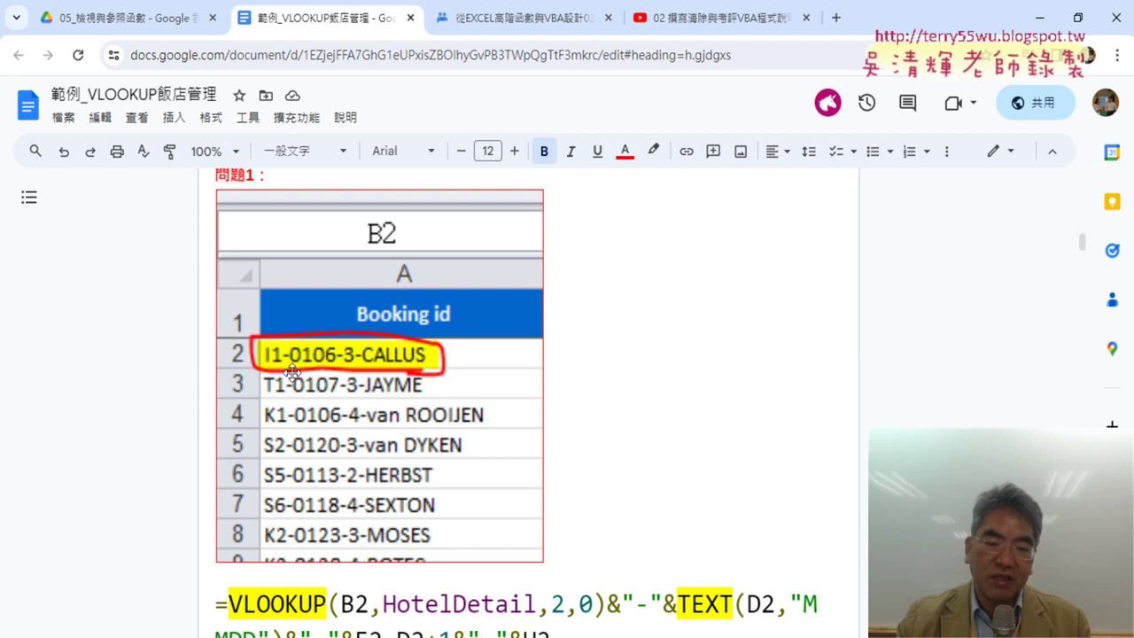
Back in Excel, open the Name Manager listing the workbook's defined names
{"action": "key", "text": "alt+Tab"}
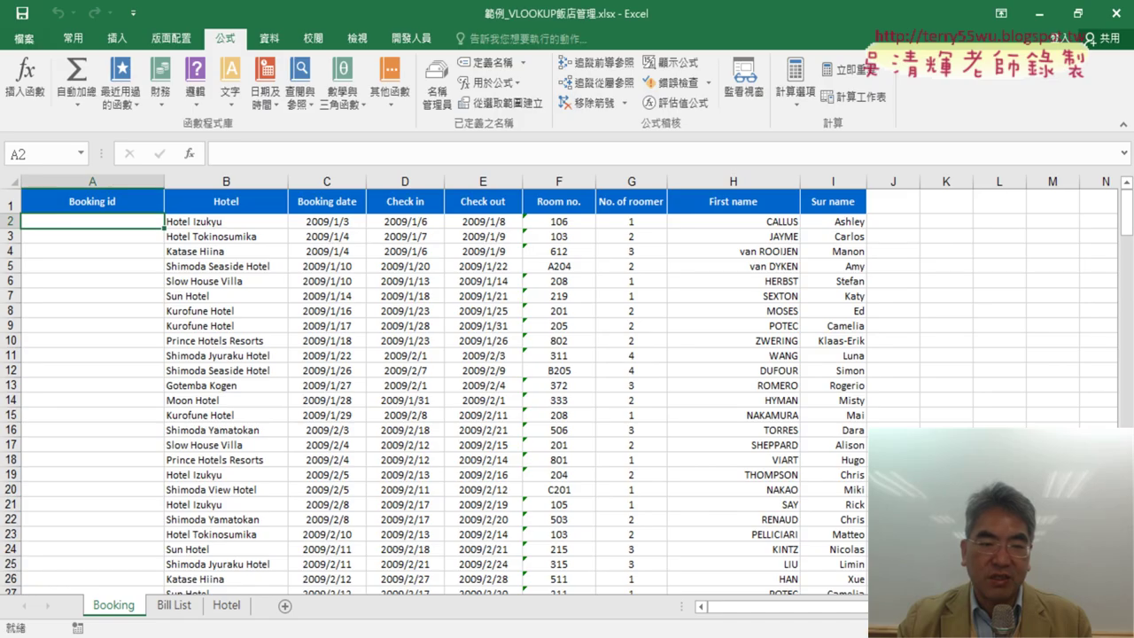
{"action": "left_click", "coordinate": [235, 221]}
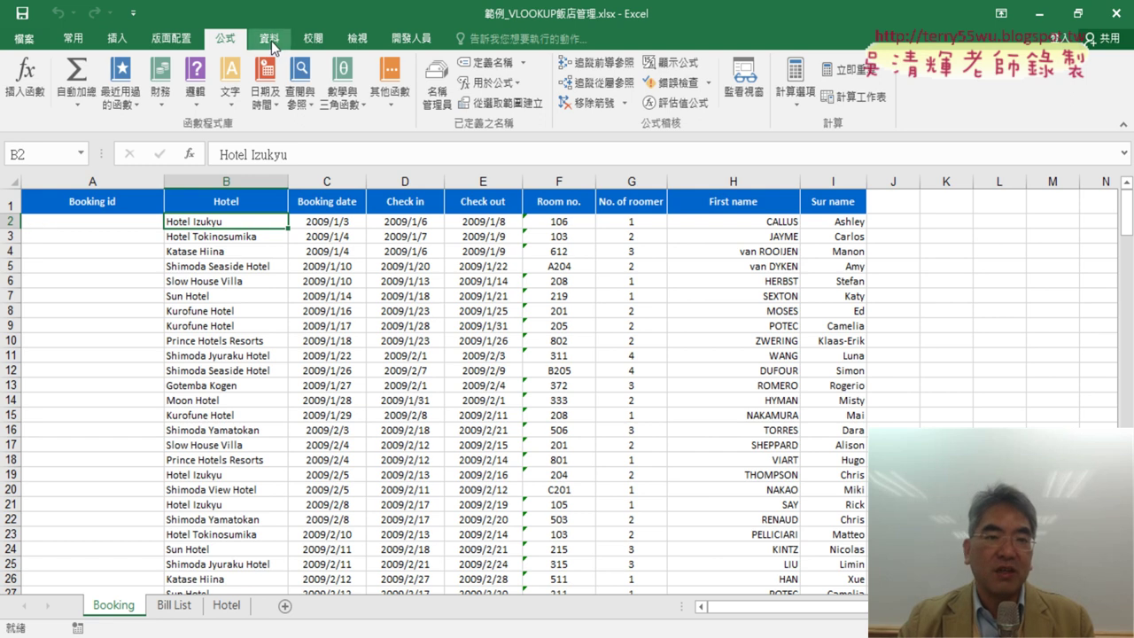
{"action": "left_click", "coordinate": [428, 102]}
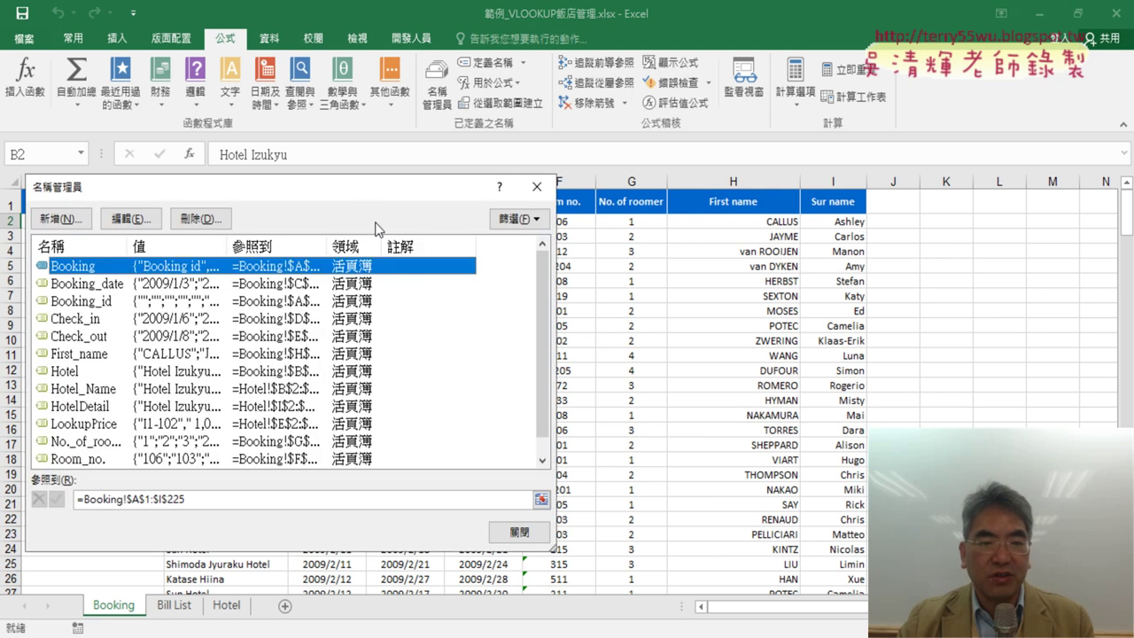
{"action": "left_click_drag", "start_coordinate": [410, 193], "coordinate": [744, 153]}
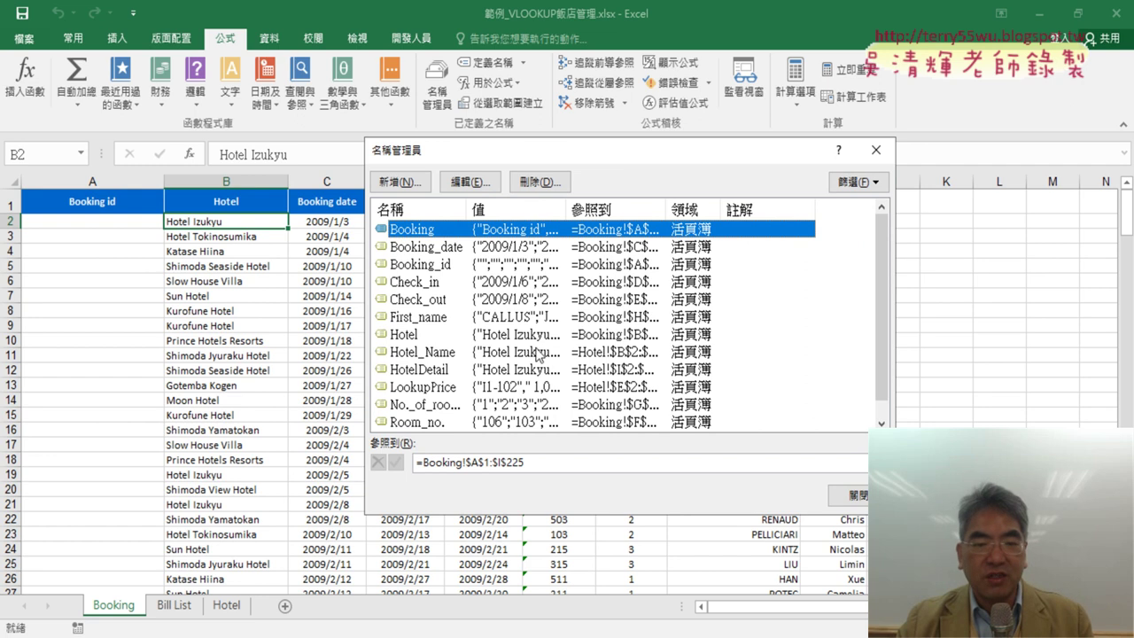
Confirm HotelDetail refers to Hotel!$I$2:$K$14, then close Name Manager and select A2
{"action": "left_click", "coordinate": [441, 370]}
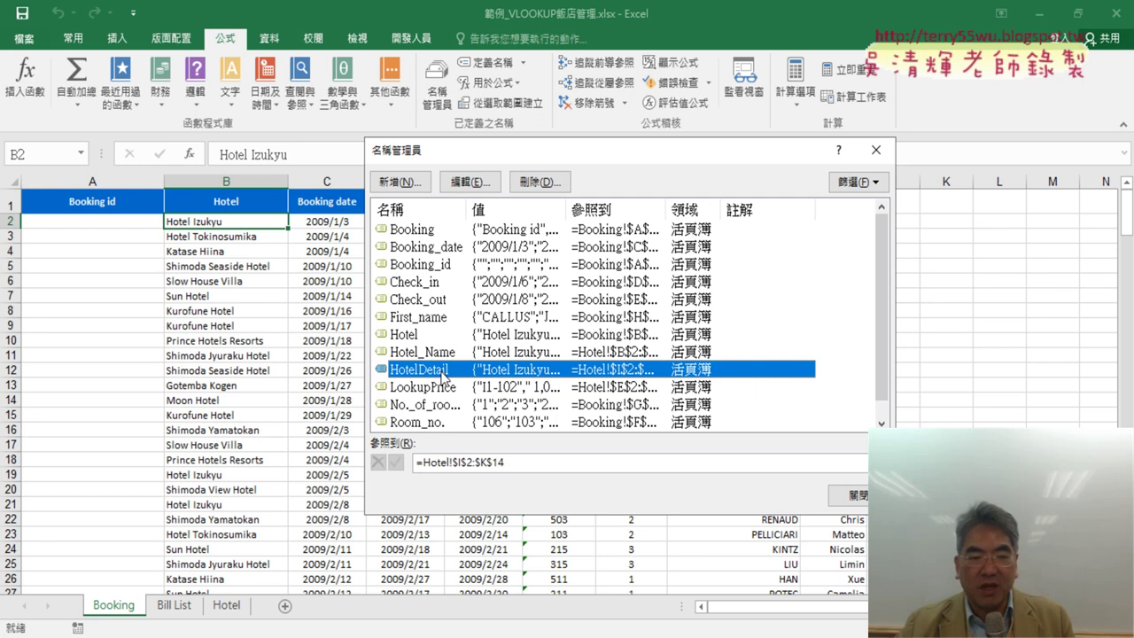
{"action": "left_click", "coordinate": [535, 466]}
{"action": "left_click_drag", "start_coordinate": [665, 157], "coordinate": [301, 171]}
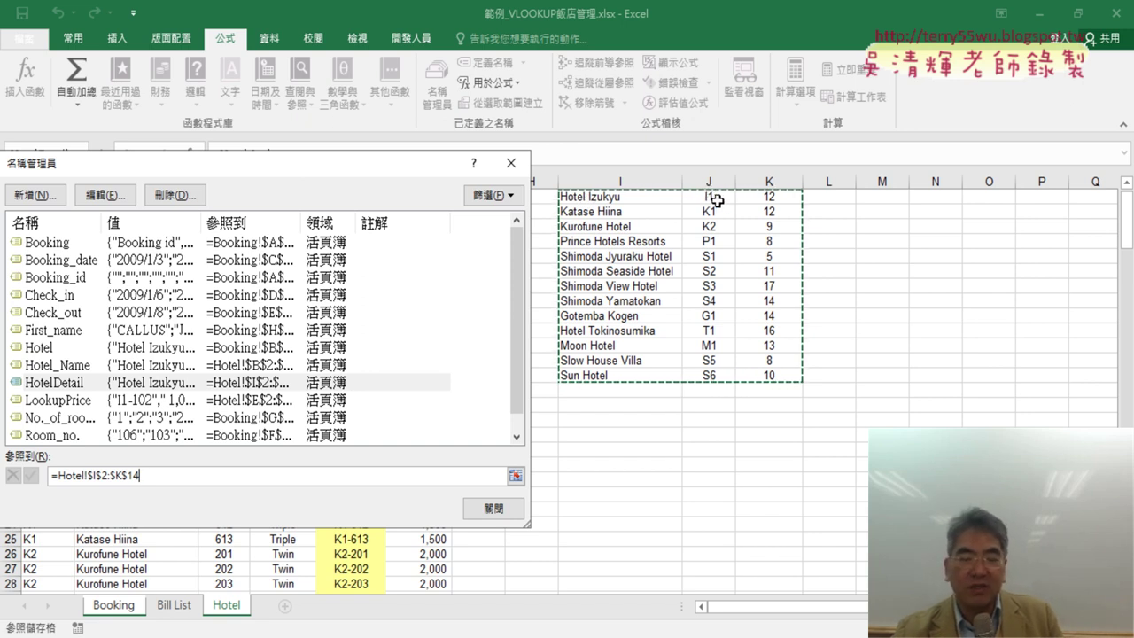
{"action": "left_click", "coordinate": [511, 163]}
{"action": "left_click", "coordinate": [113, 221]}
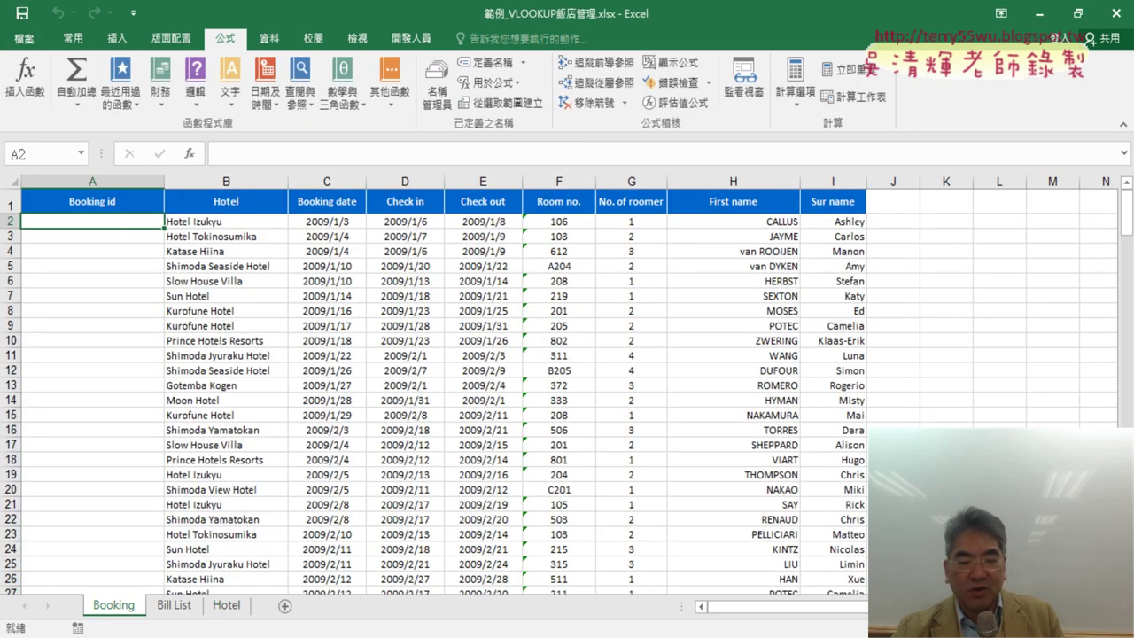
{"action": "key", "text": "alt+Tab"}
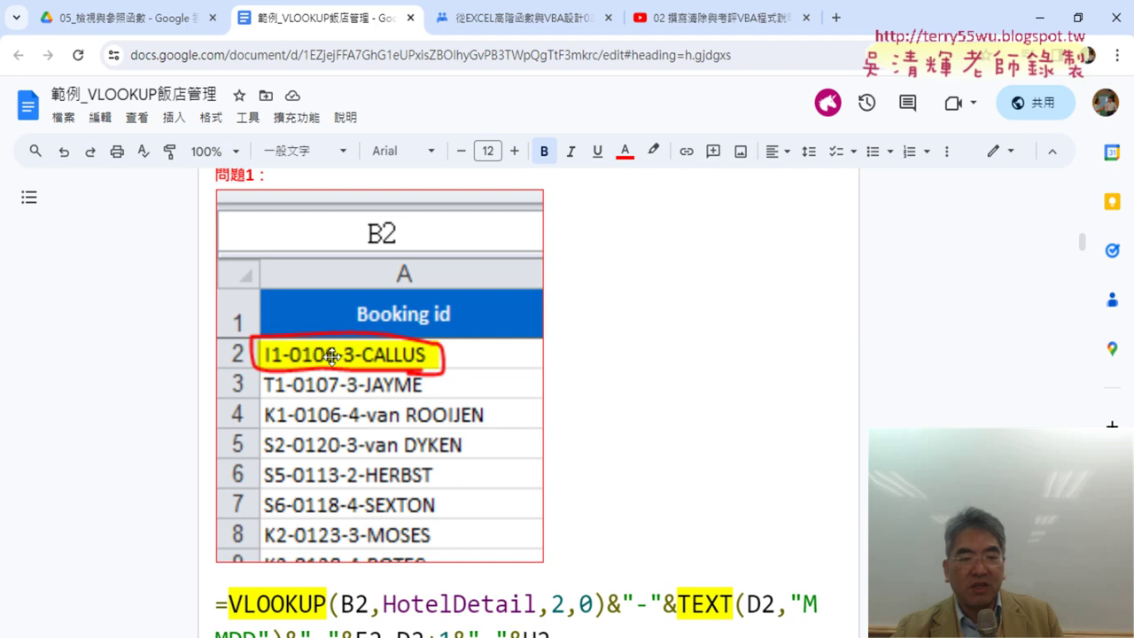
{"action": "left_click", "coordinate": [1039, 18]}
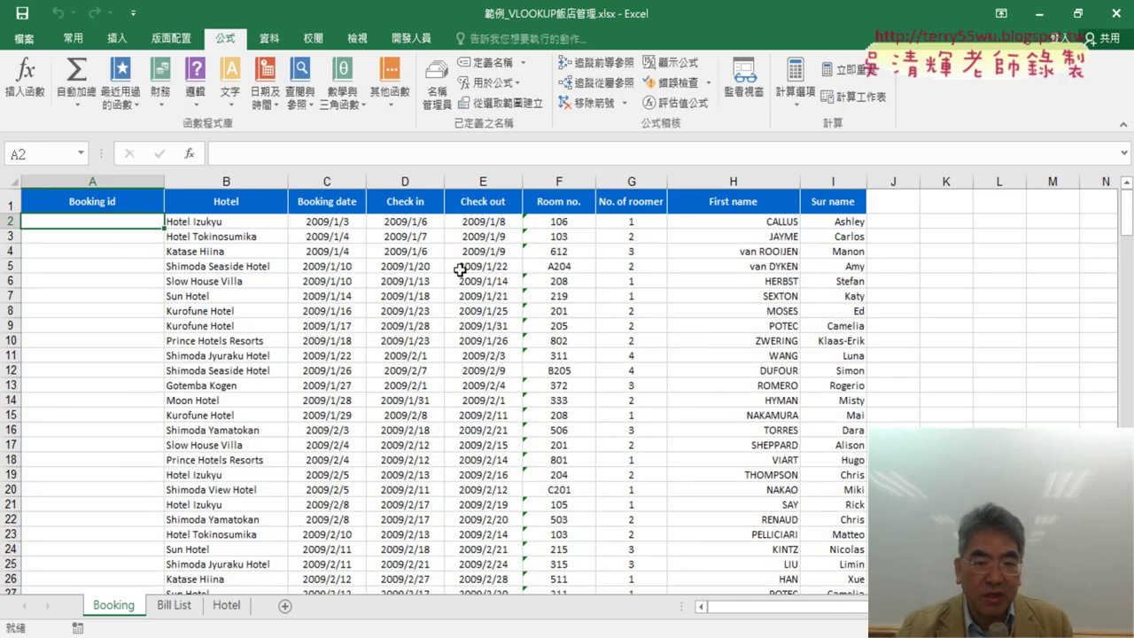
{"action": "left_click", "coordinate": [421, 224]}
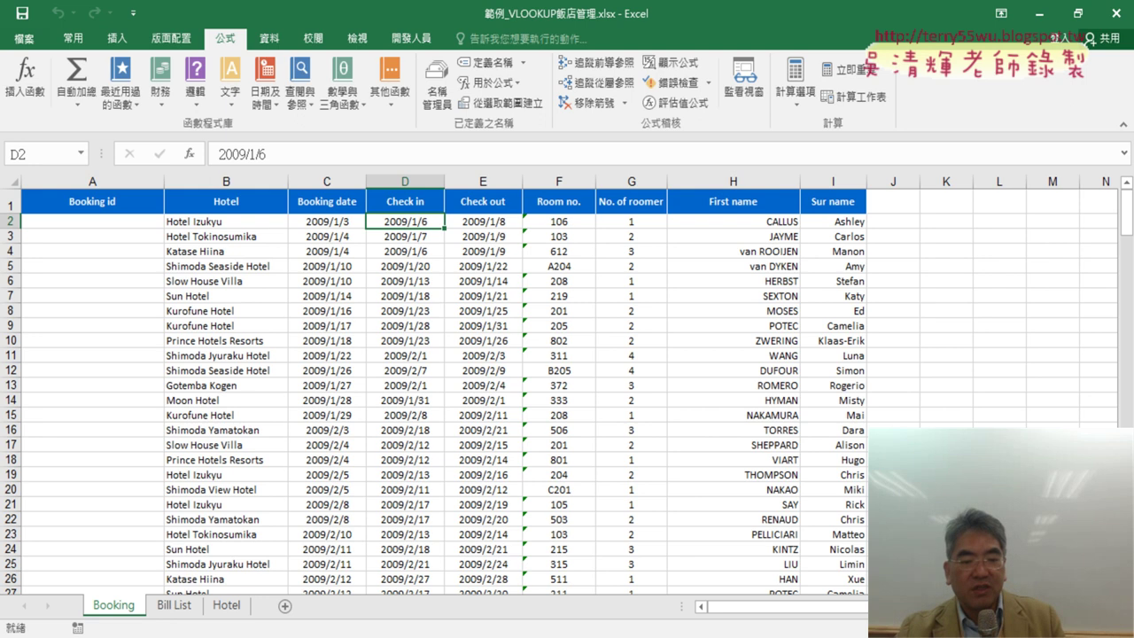
{"action": "key", "text": "alt+Tab"}
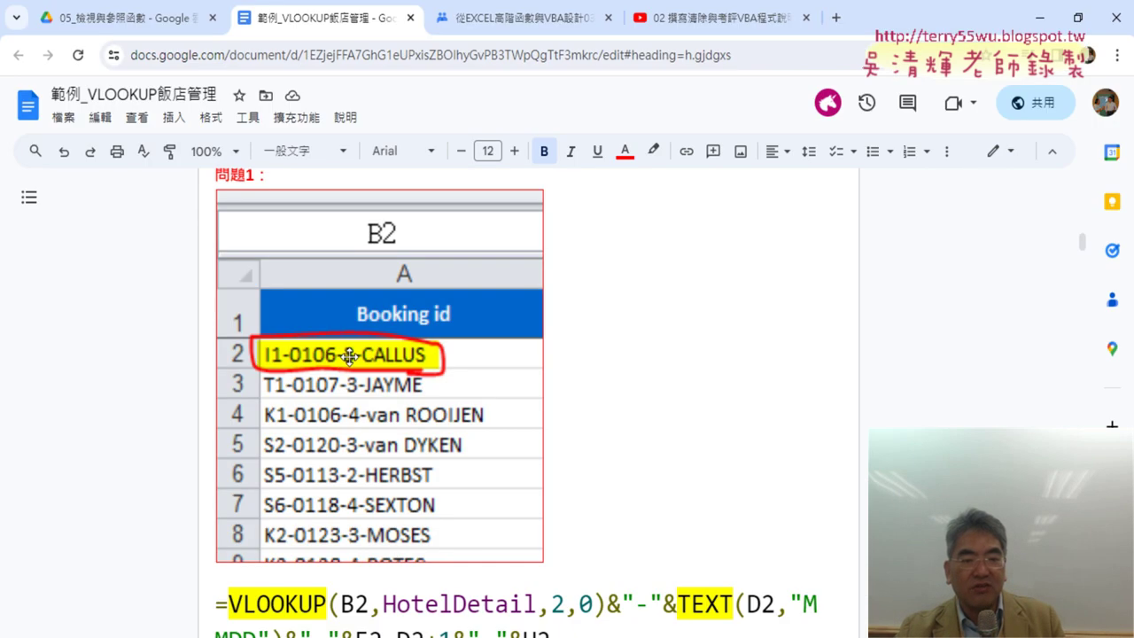
{"action": "left_click", "coordinate": [1040, 17]}
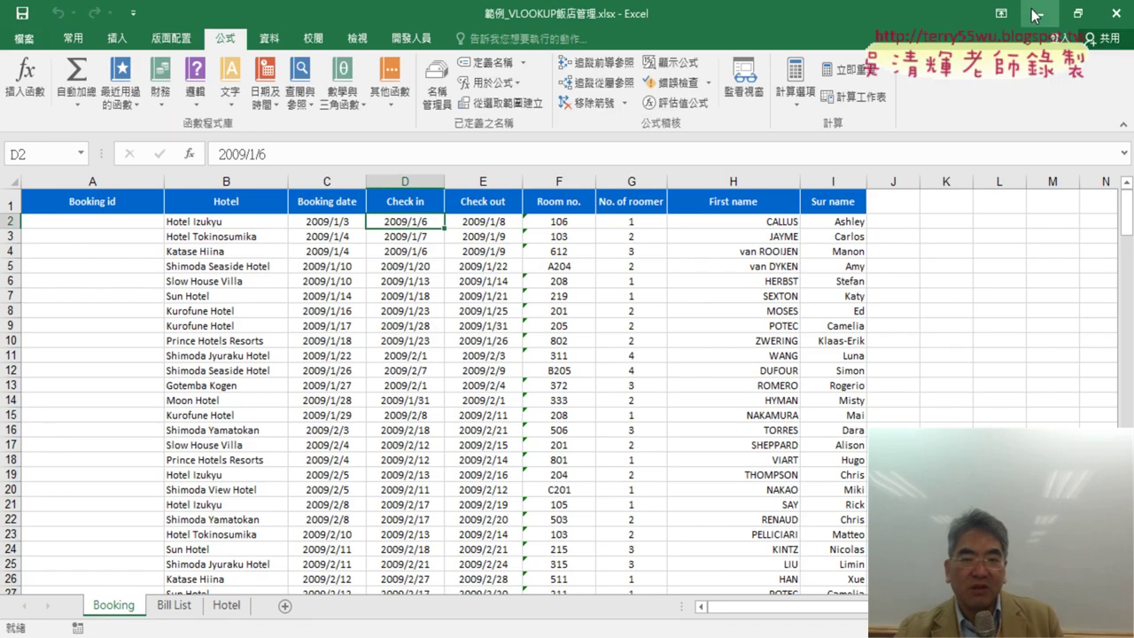
{"action": "left_click", "coordinate": [494, 222]}
{"action": "left_click_drag", "start_coordinate": [453, 221], "coordinate": [416, 222]}
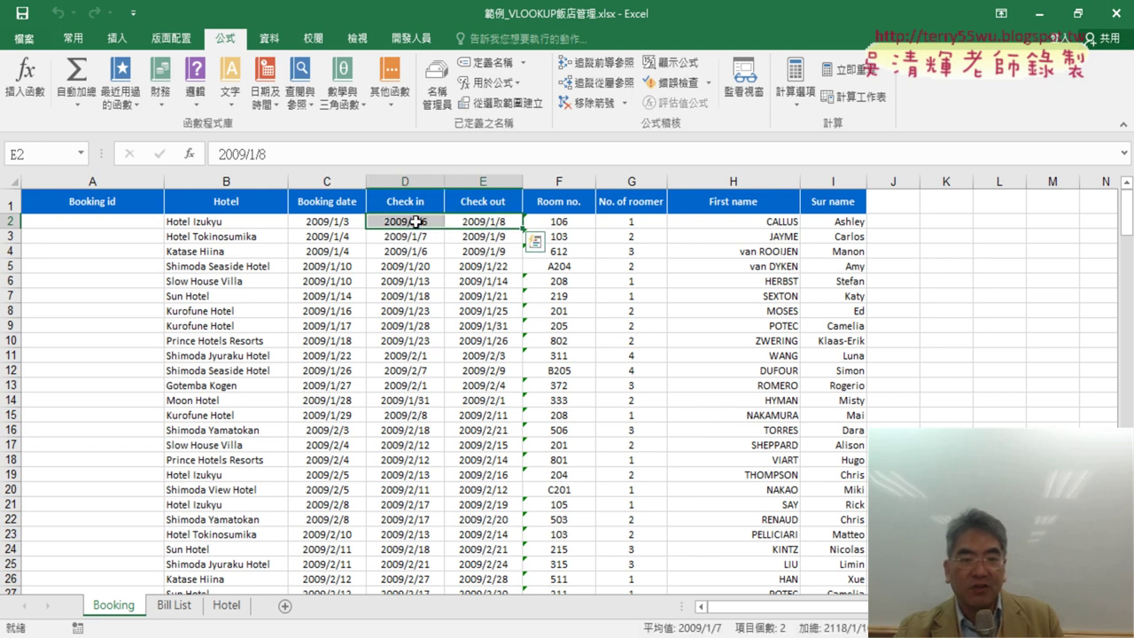
{"action": "left_click", "coordinate": [394, 222]}
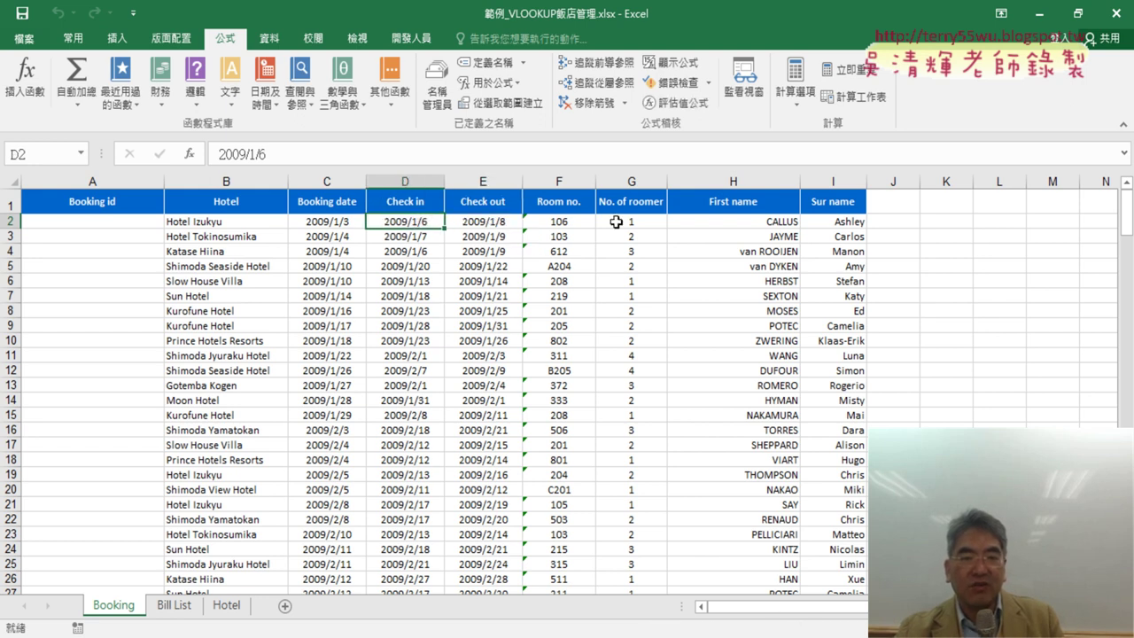
{"action": "left_click", "coordinate": [498, 221]}
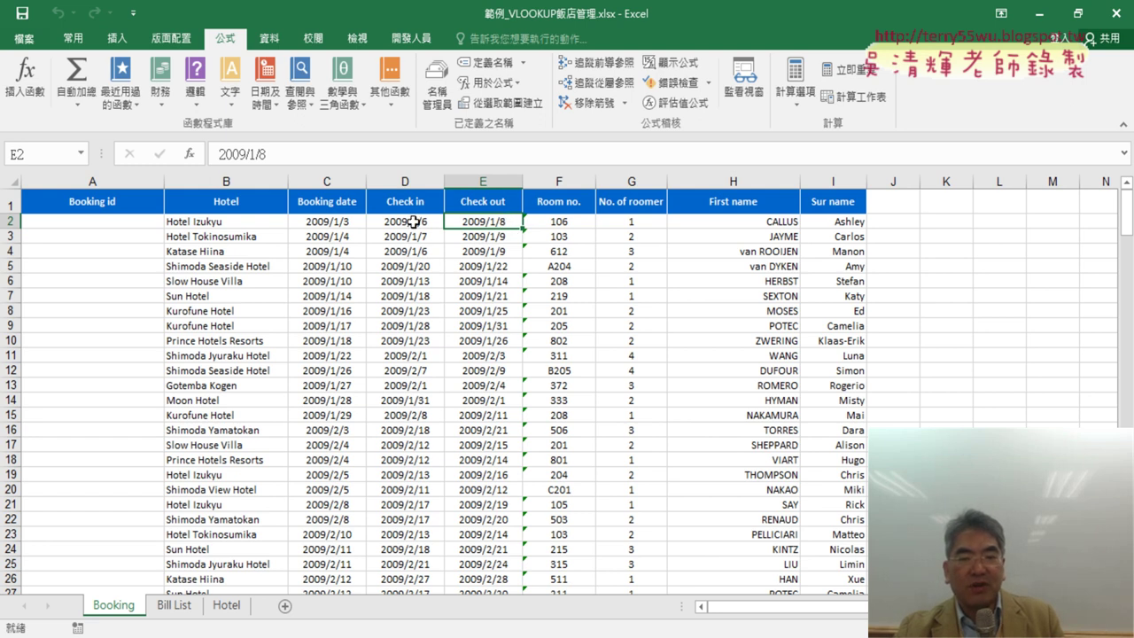
{"action": "left_click", "coordinate": [412, 221]}
{"action": "left_click_drag", "start_coordinate": [452, 221], "coordinate": [463, 221]}
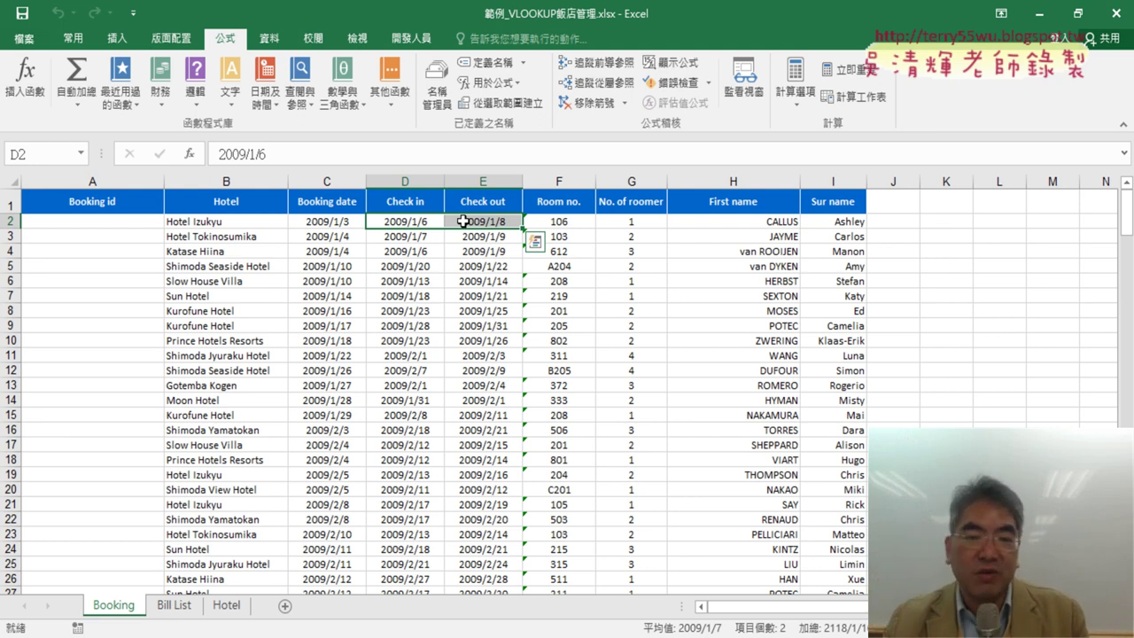
{"action": "left_click", "coordinate": [499, 220]}
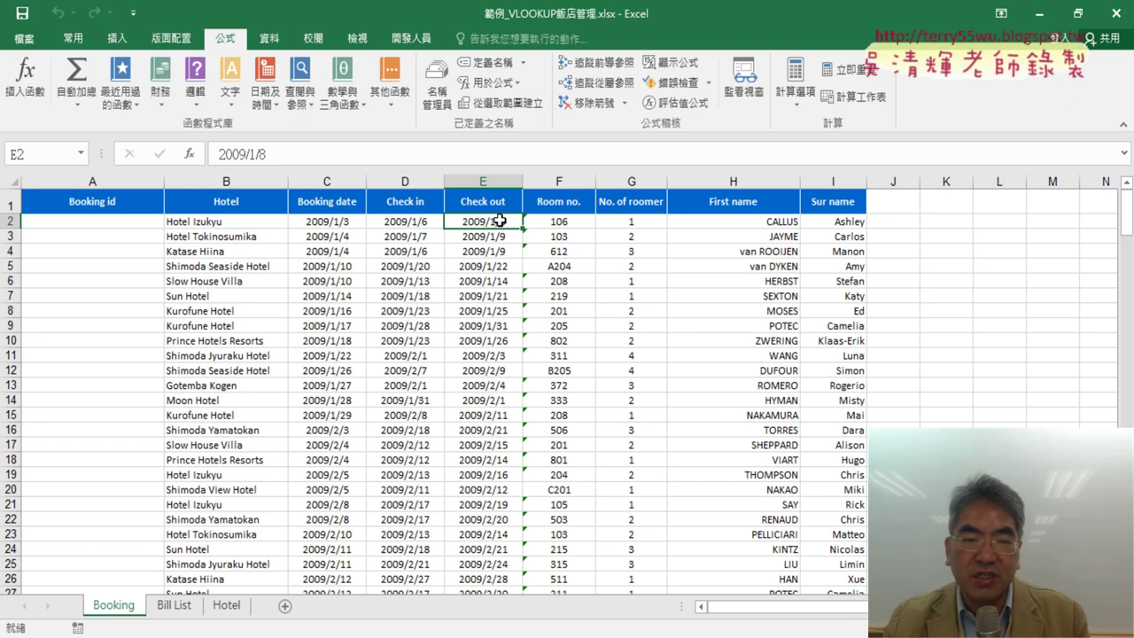
{"action": "left_click", "coordinate": [420, 220]}
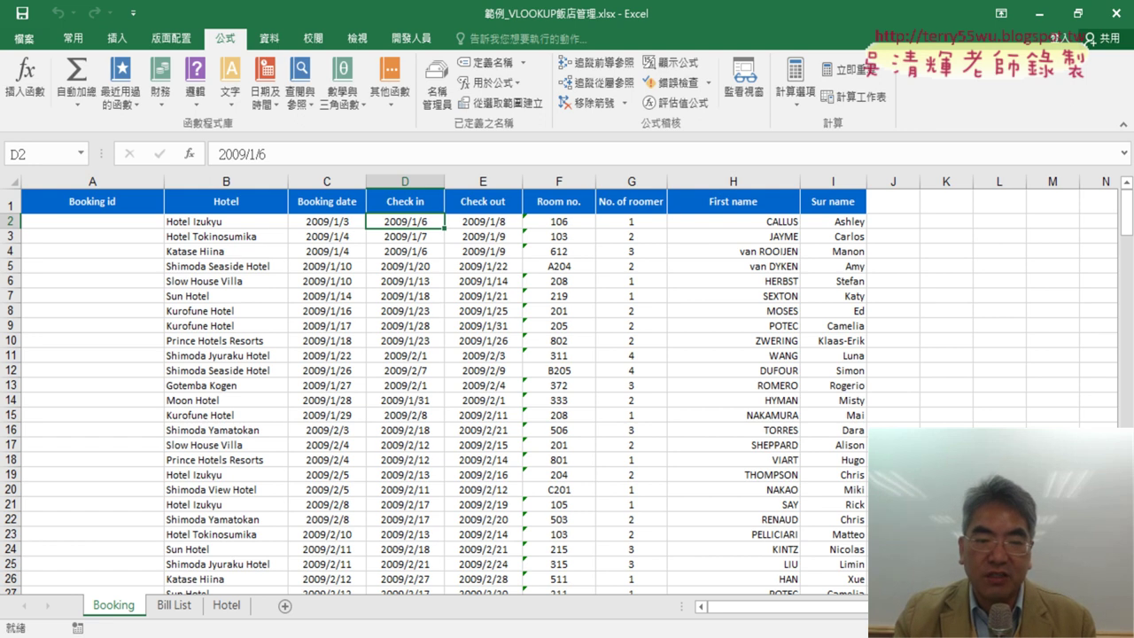
{"action": "key", "text": "alt+Tab"}
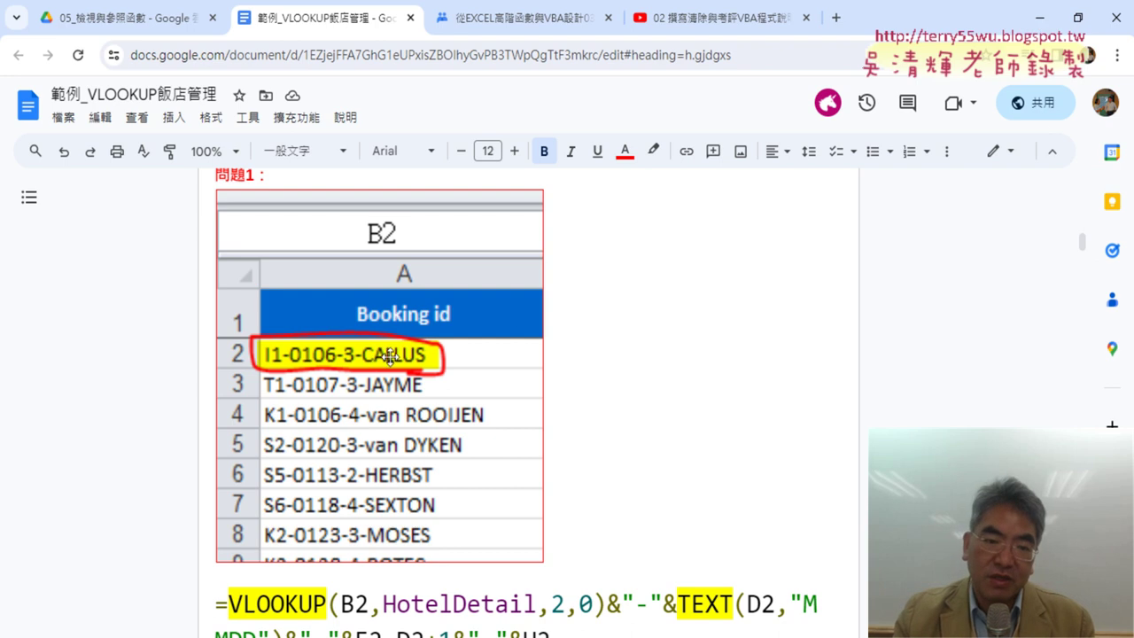
{"action": "left_click", "coordinate": [1038, 20]}
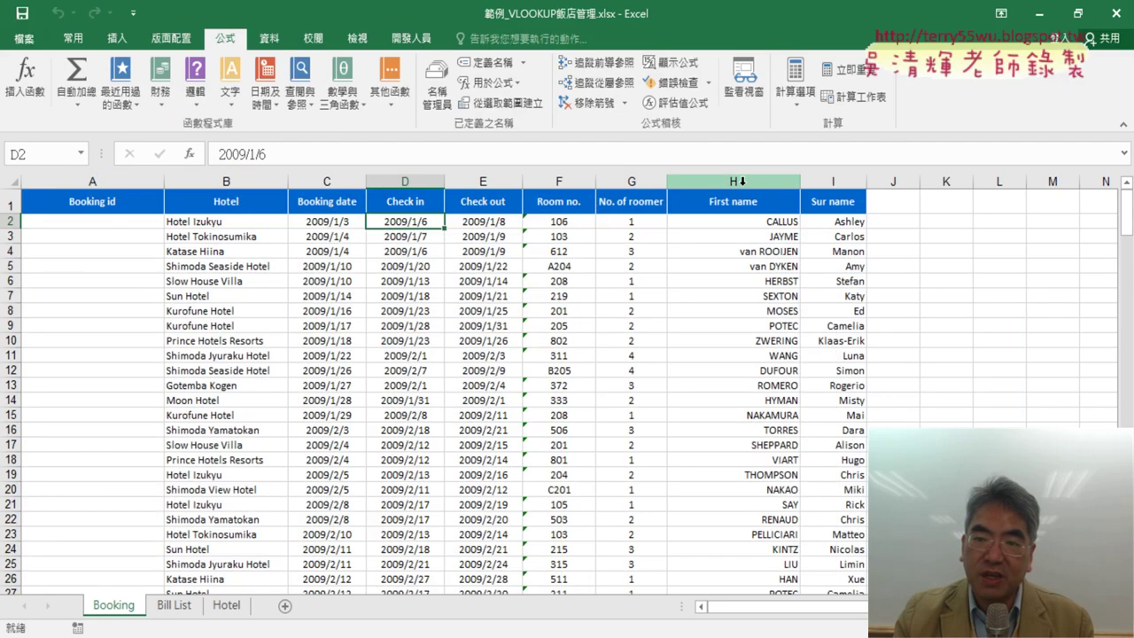
{"action": "left_click", "coordinate": [733, 182]}
{"action": "left_click", "coordinate": [755, 224]}
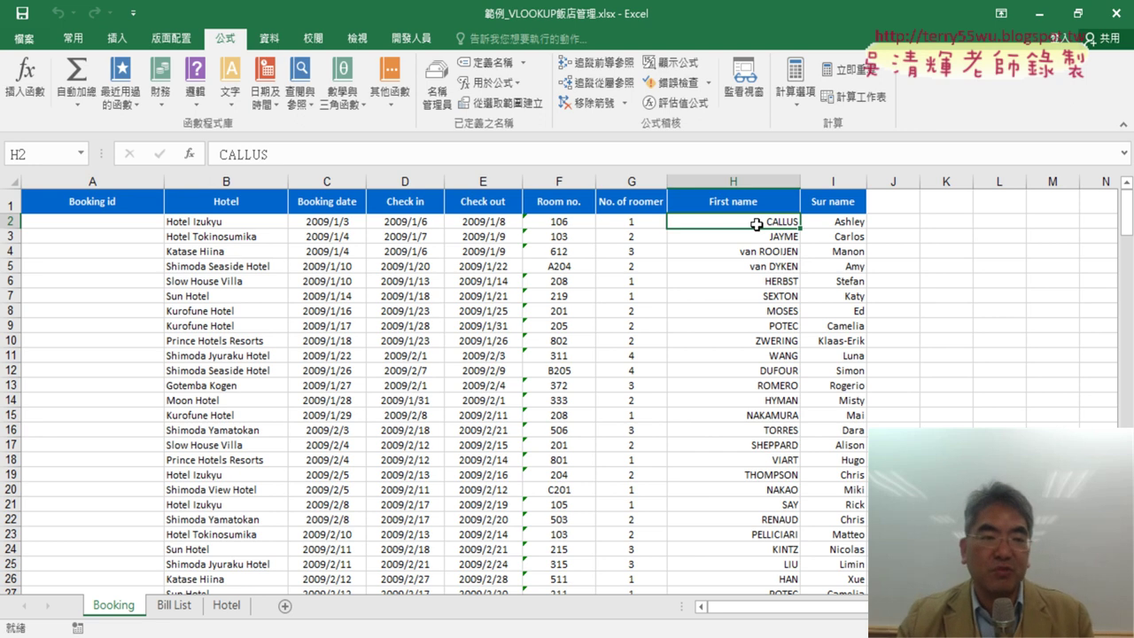
{"action": "left_click", "coordinate": [118, 223]}
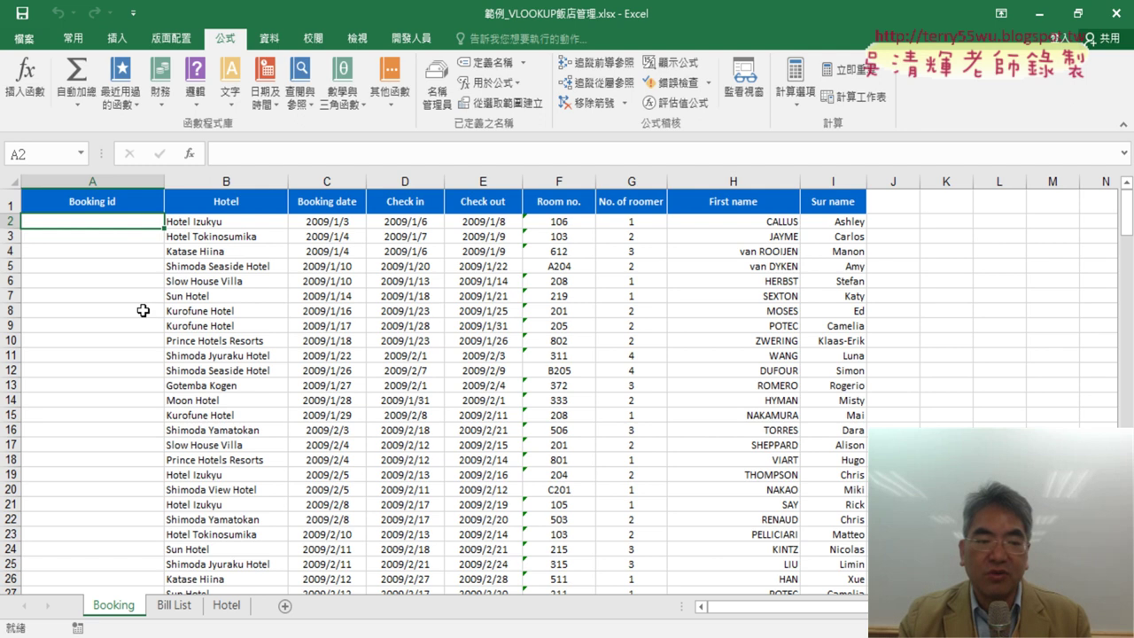
Compare the Bill List's Booking id and Name cells with the Booking sheet's guest first name and surname
{"action": "left_click", "coordinate": [178, 609]}
{"action": "left_click", "coordinate": [284, 225]}
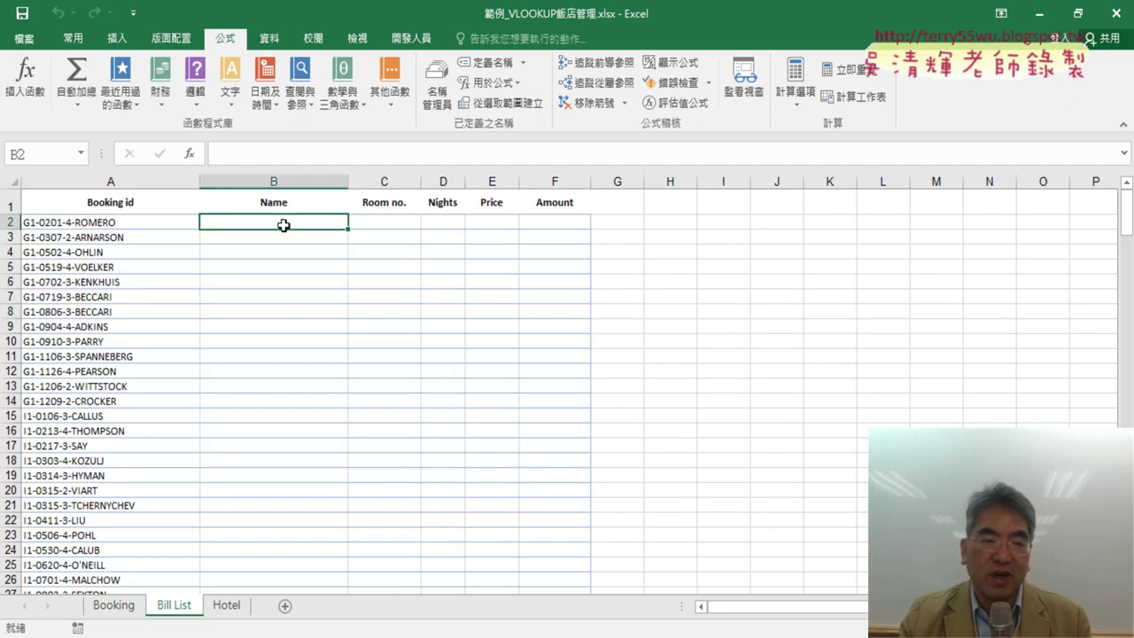
{"action": "left_click", "coordinate": [106, 222]}
{"action": "left_click", "coordinate": [120, 177]}
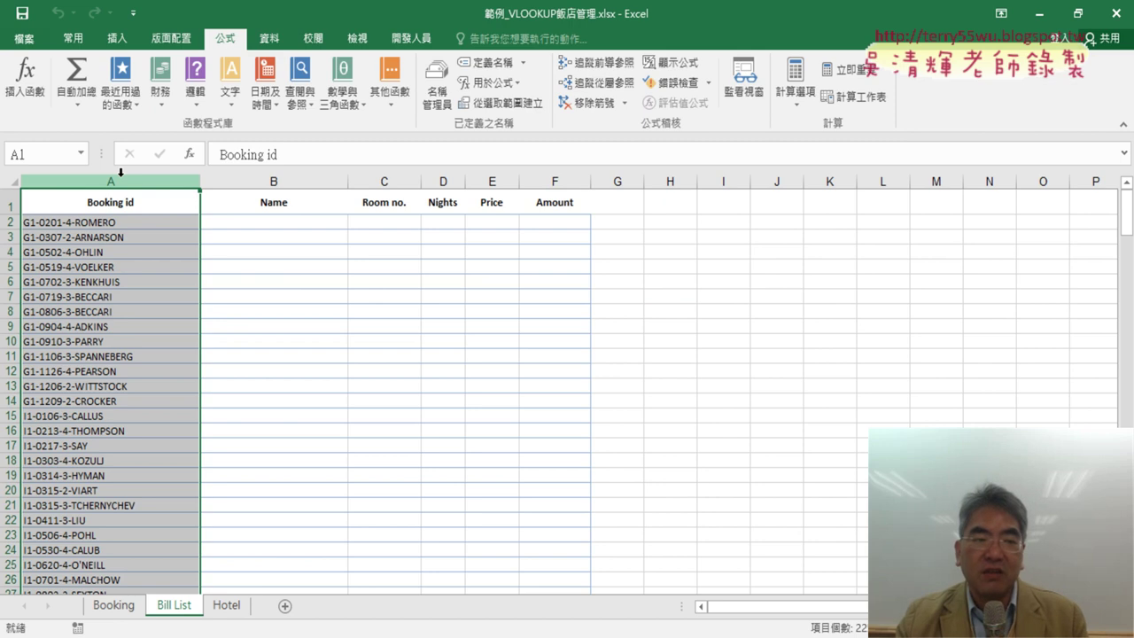
{"action": "left_click", "coordinate": [113, 606]}
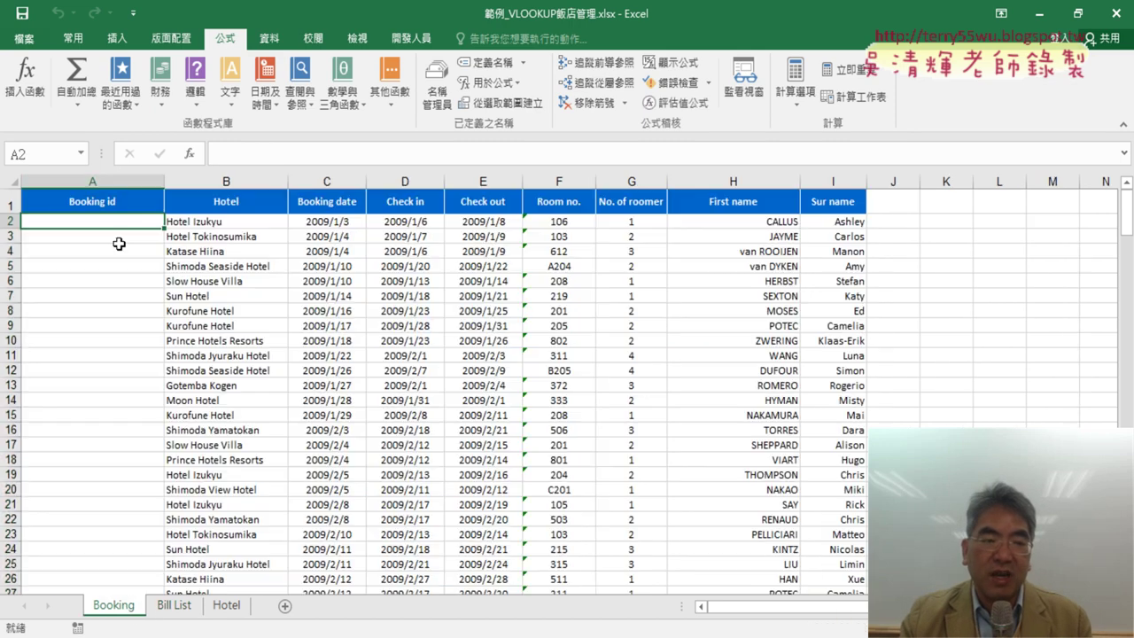
{"action": "left_click", "coordinate": [182, 600]}
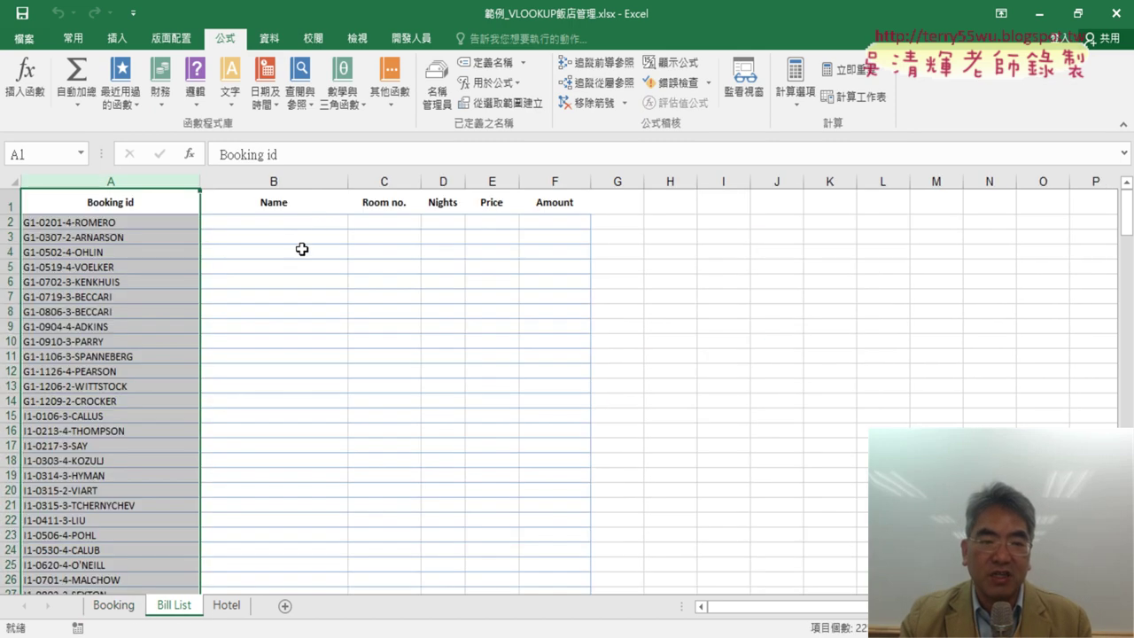
{"action": "left_click", "coordinate": [310, 222]}
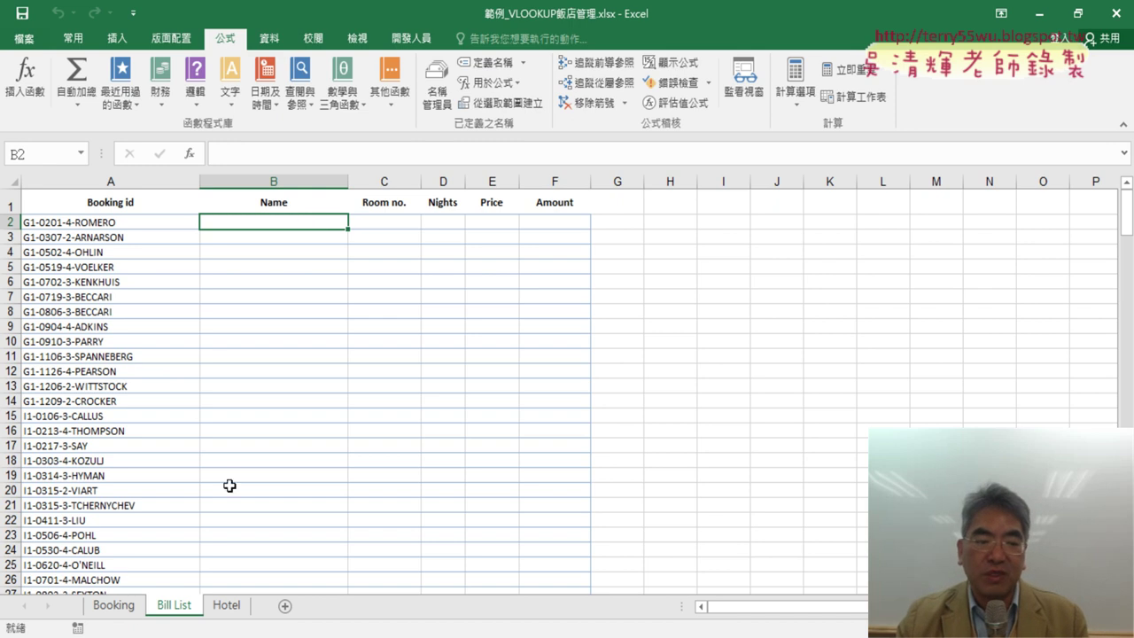
{"action": "left_click", "coordinate": [120, 608]}
{"action": "left_click_drag", "start_coordinate": [857, 222], "coordinate": [776, 222]}
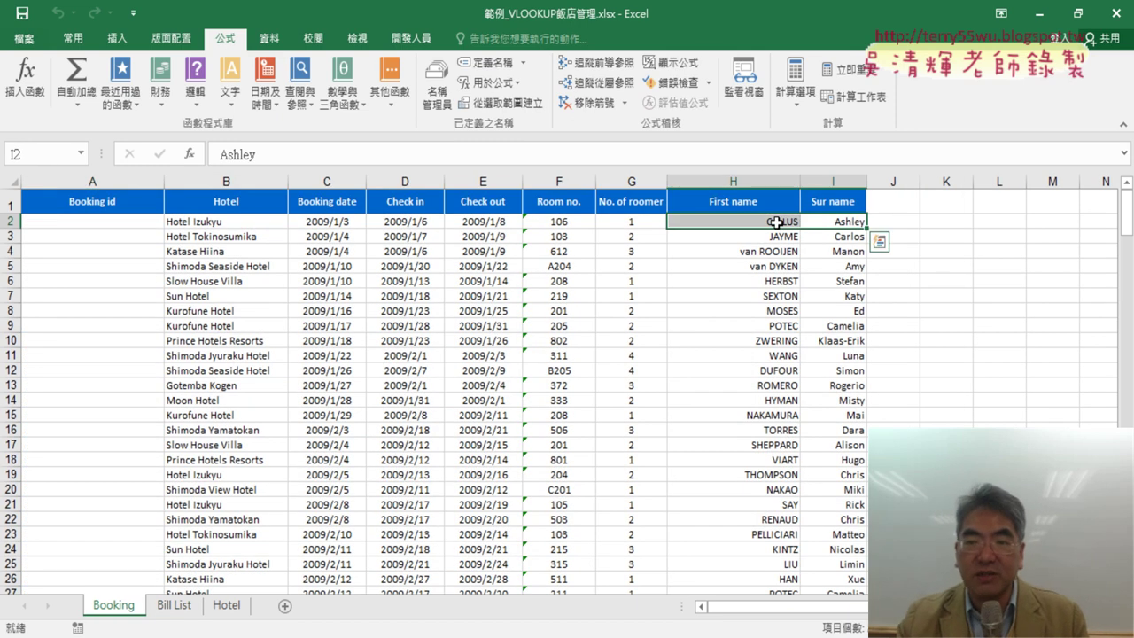
{"action": "left_click", "coordinate": [177, 606]}
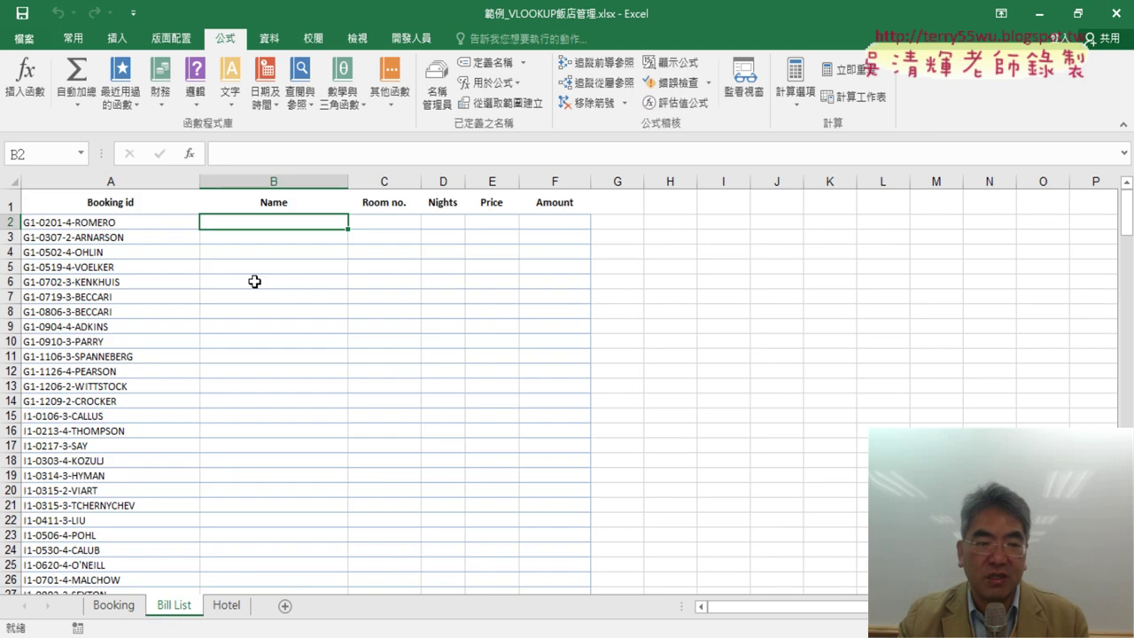
Trace the Bill List's Room no., Nights and Price to the Booking row: Hotel Izukyu, room 106
{"action": "left_click", "coordinate": [407, 223]}
{"action": "left_click", "coordinate": [112, 606]}
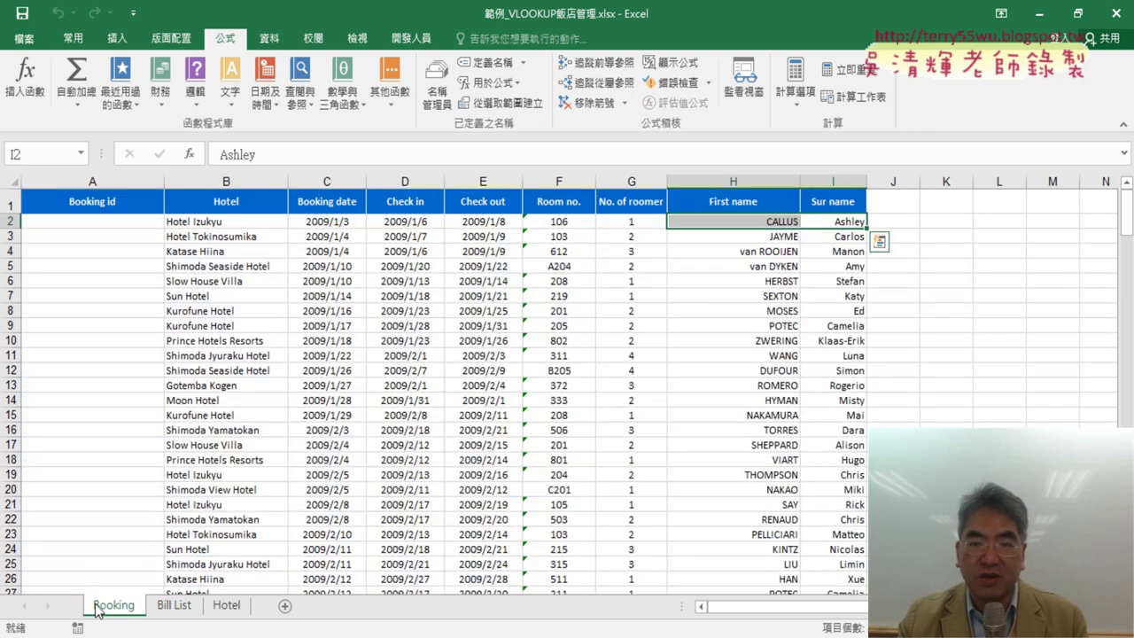
{"action": "left_click", "coordinate": [558, 223]}
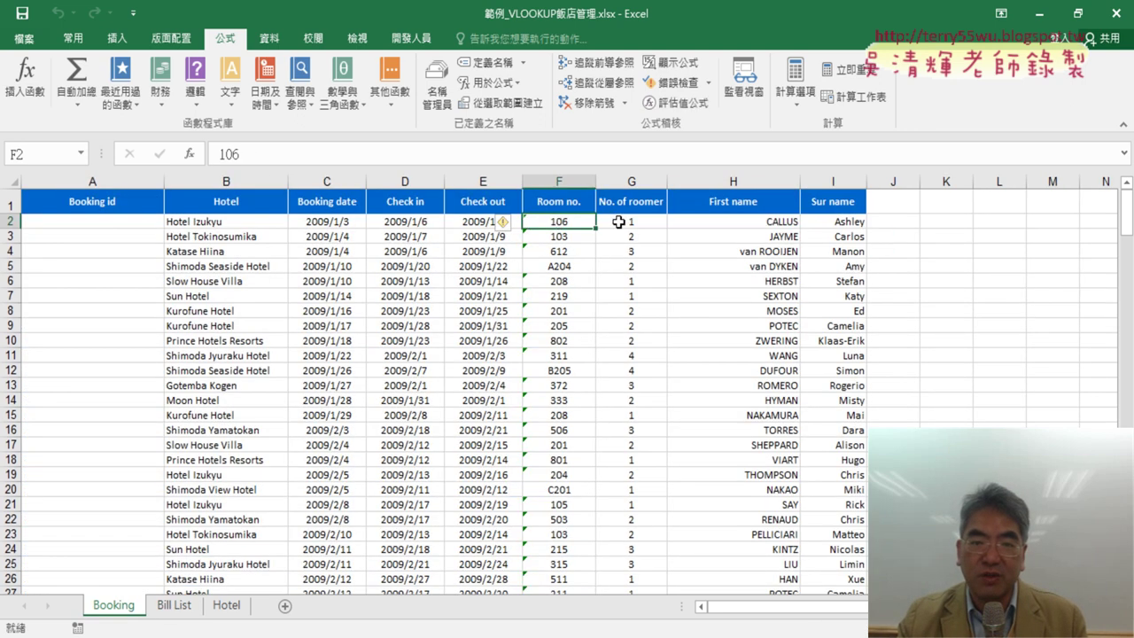
{"action": "left_click", "coordinate": [170, 605]}
{"action": "left_click", "coordinate": [447, 223]}
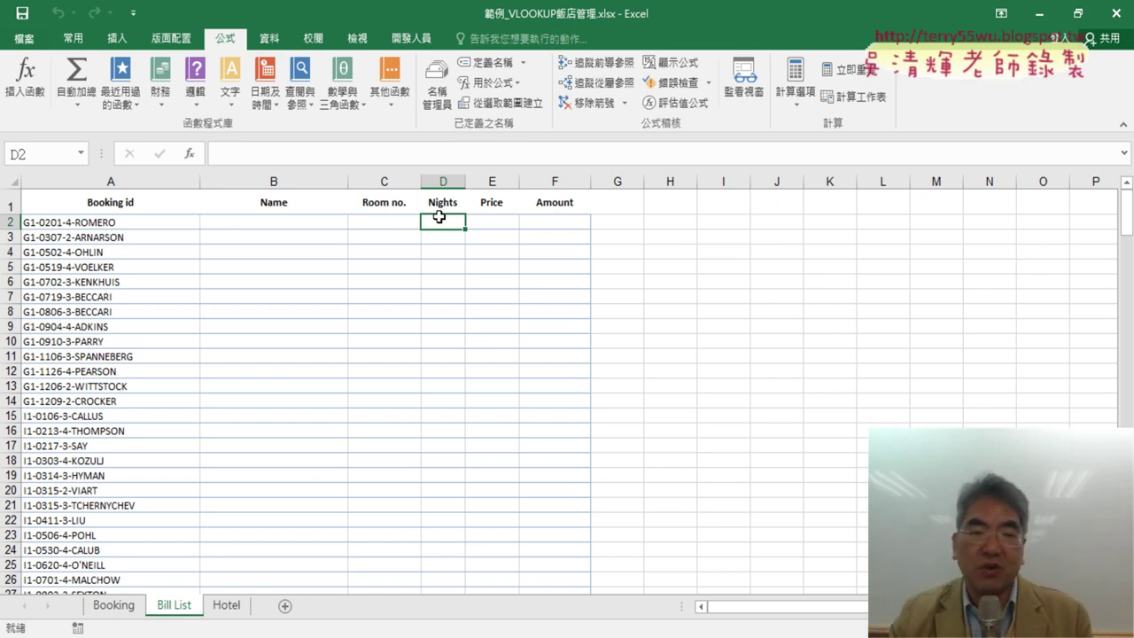
{"action": "left_click", "coordinate": [502, 221]}
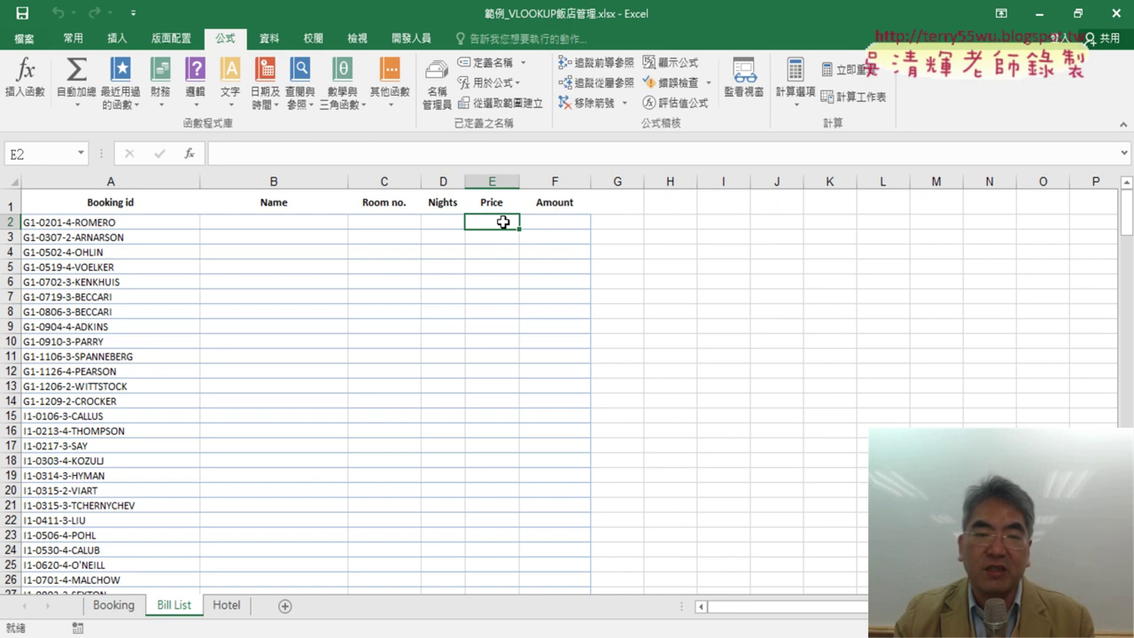
{"action": "left_click", "coordinate": [106, 611]}
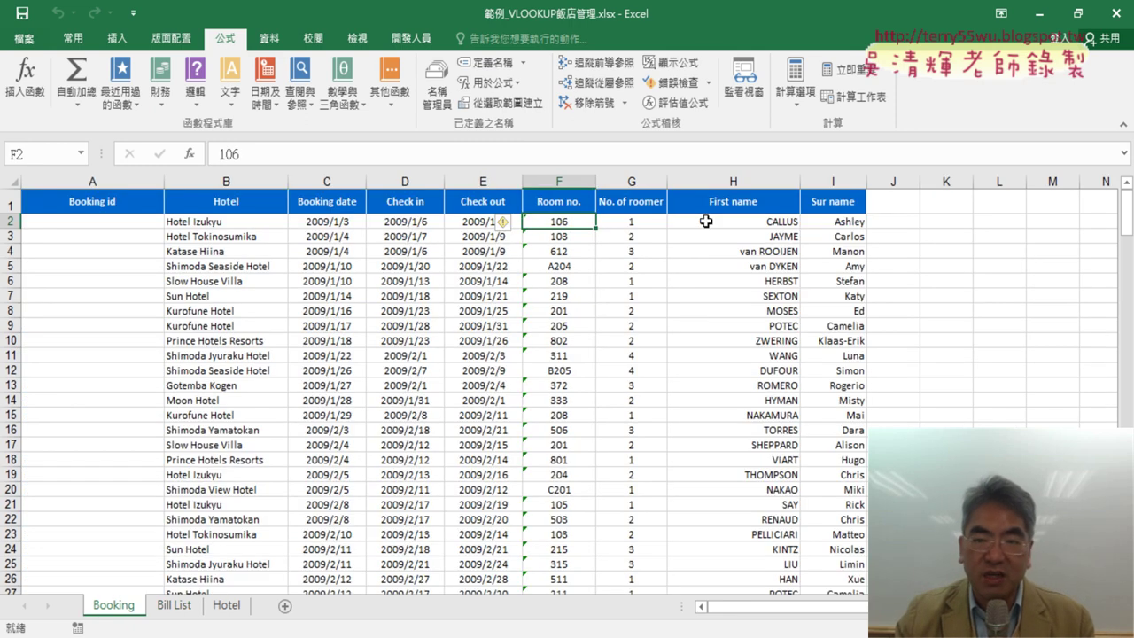
{"action": "left_click_drag", "start_coordinate": [835, 222], "coordinate": [265, 222]}
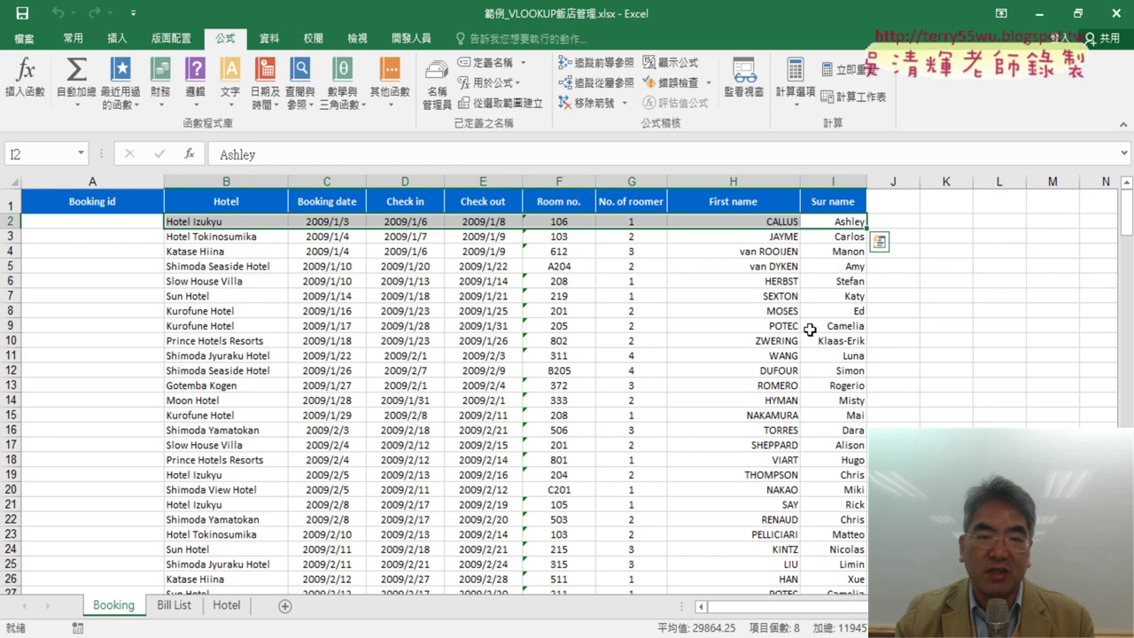
{"action": "left_click", "coordinate": [238, 222]}
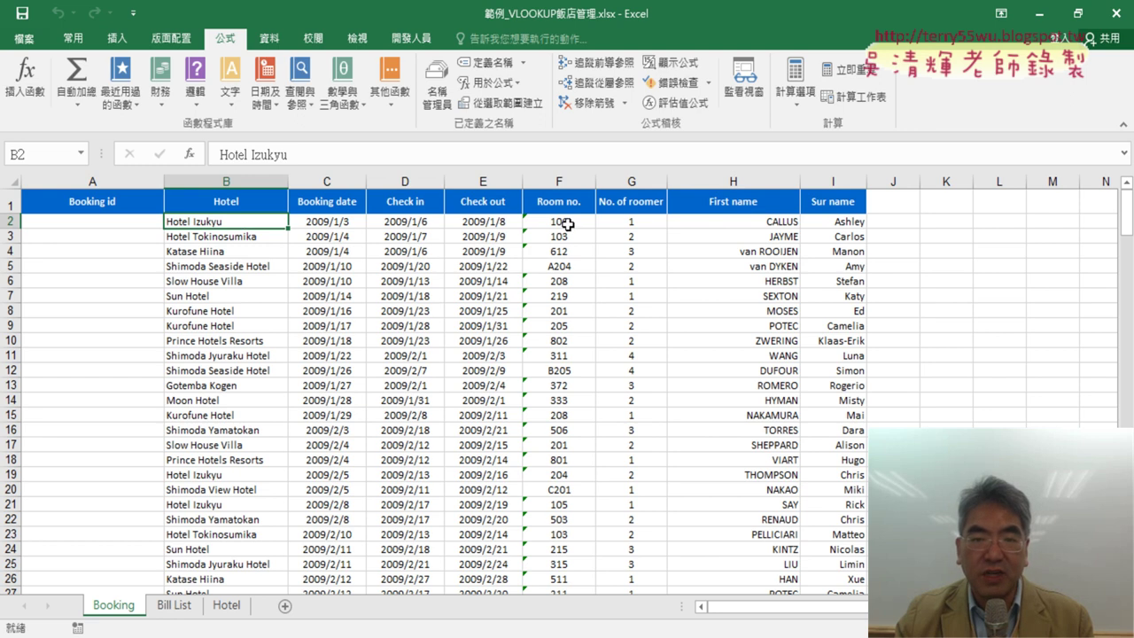
{"action": "left_click", "coordinate": [567, 225]}
{"action": "left_click", "coordinate": [245, 225]}
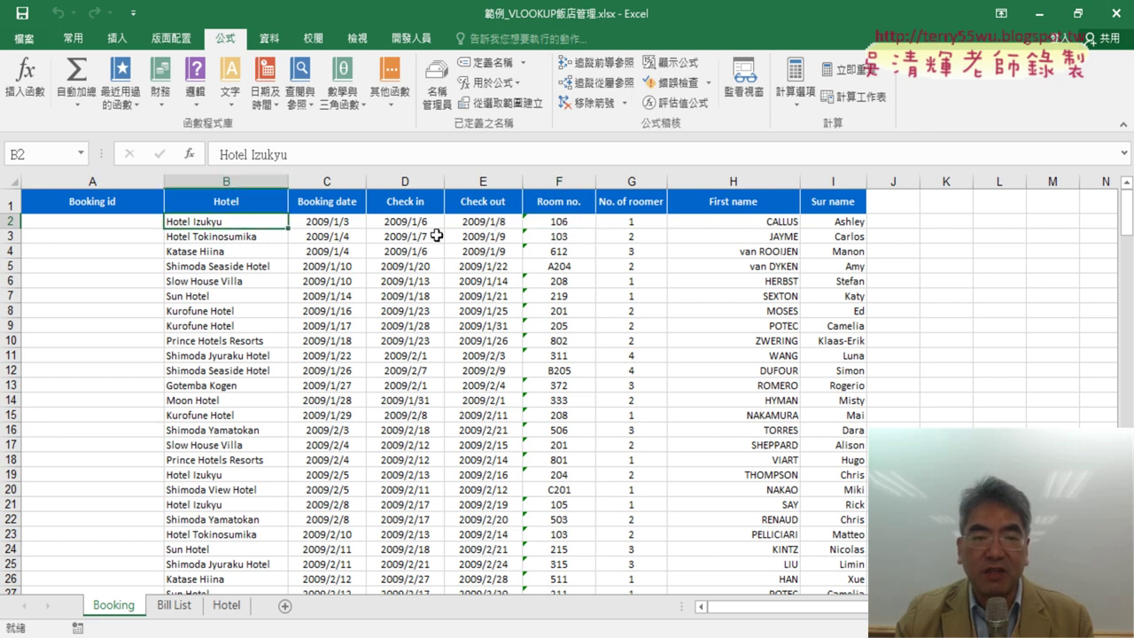
{"action": "left_click", "coordinate": [574, 224]}
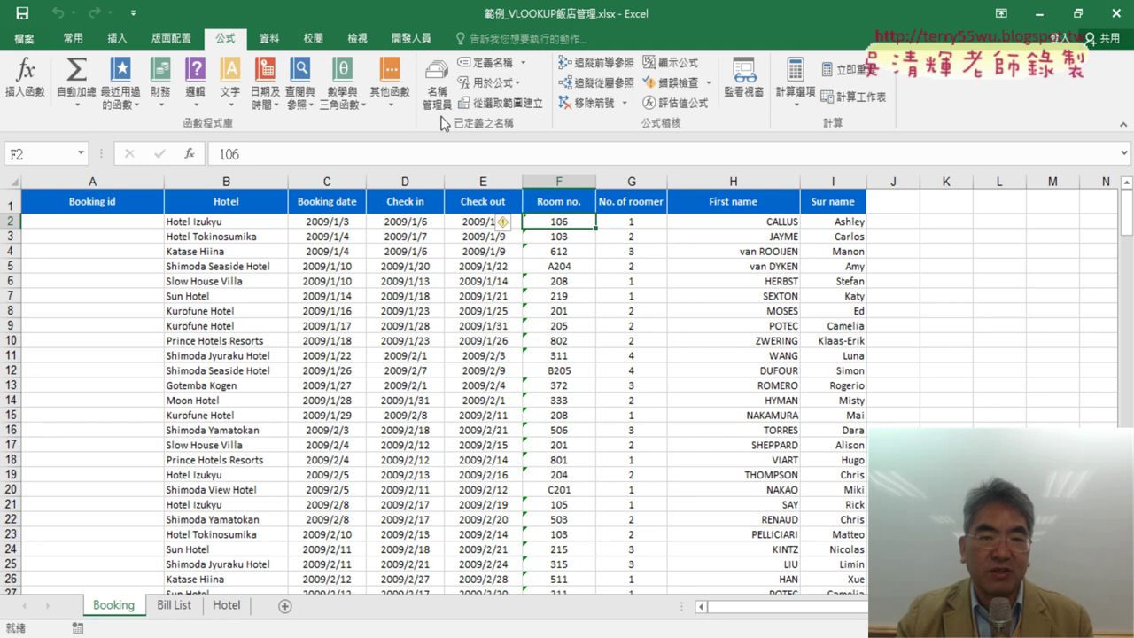
{"action": "left_click", "coordinate": [436, 87]}
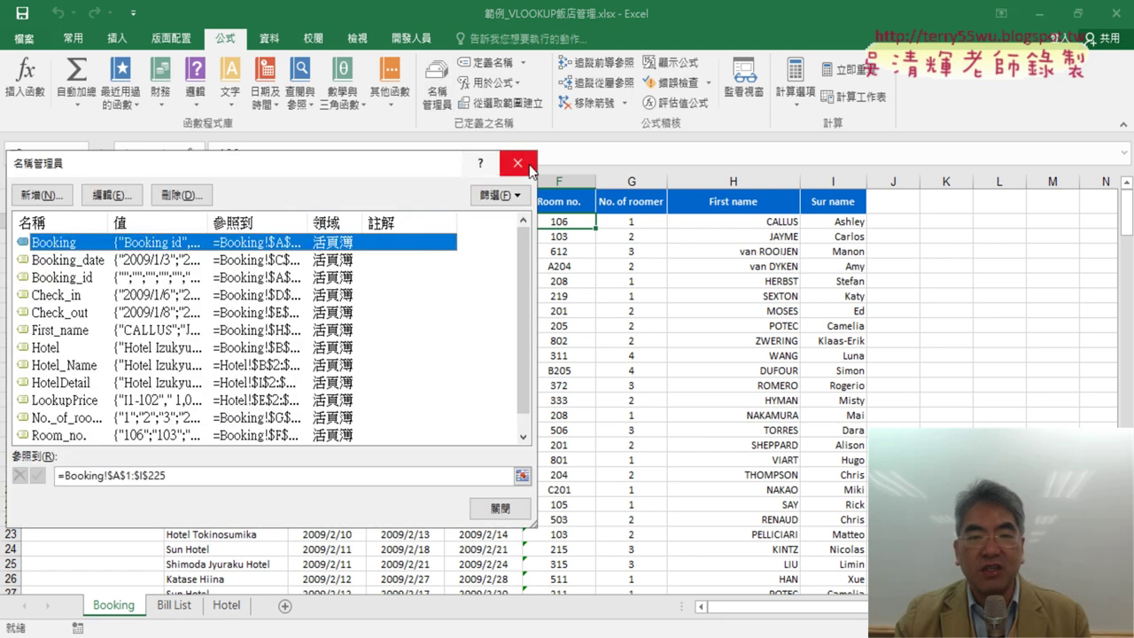
{"action": "left_click_drag", "start_coordinate": [385, 169], "coordinate": [611, 168]}
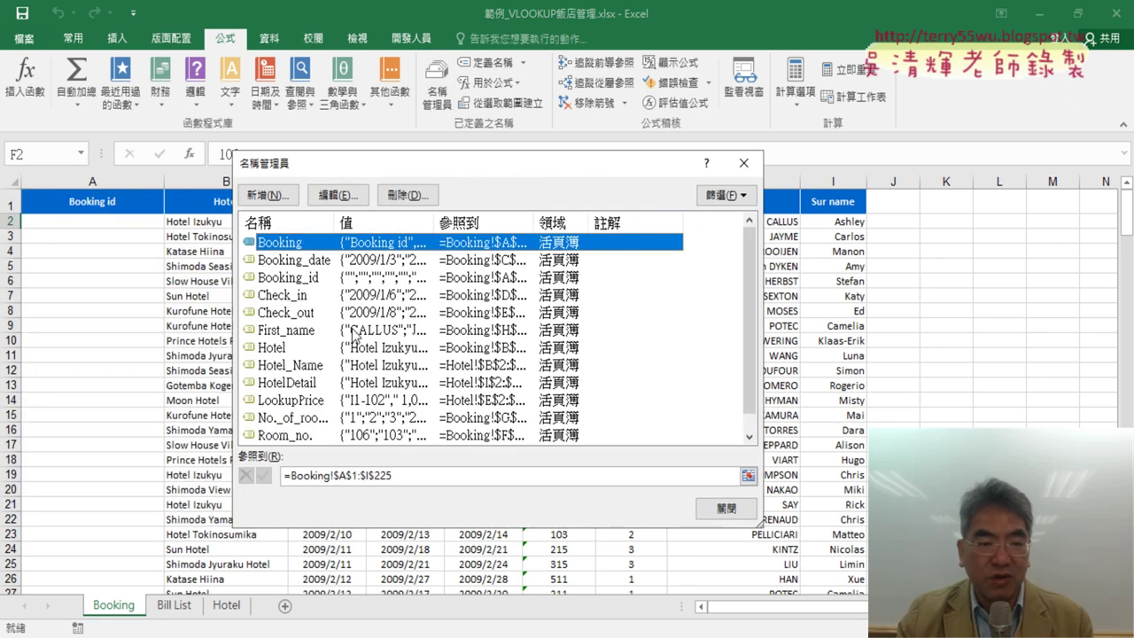
{"action": "scroll", "coordinate": [352, 333], "scroll_direction": "down", "scroll_amount": 1}
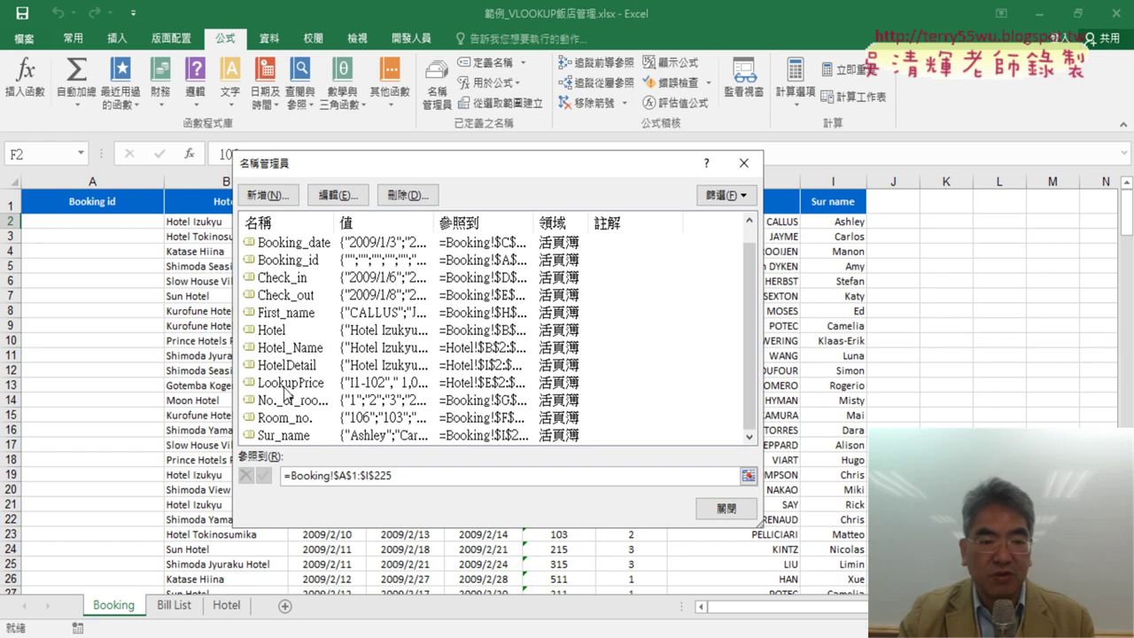
{"action": "left_click", "coordinate": [275, 387]}
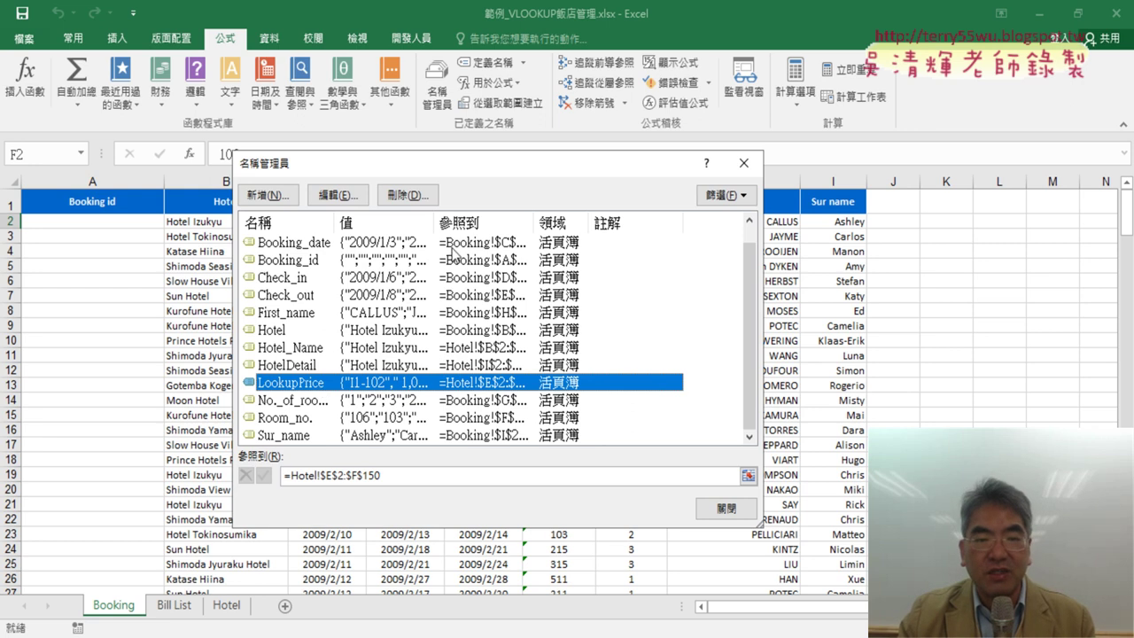
{"action": "left_click", "coordinate": [416, 475]}
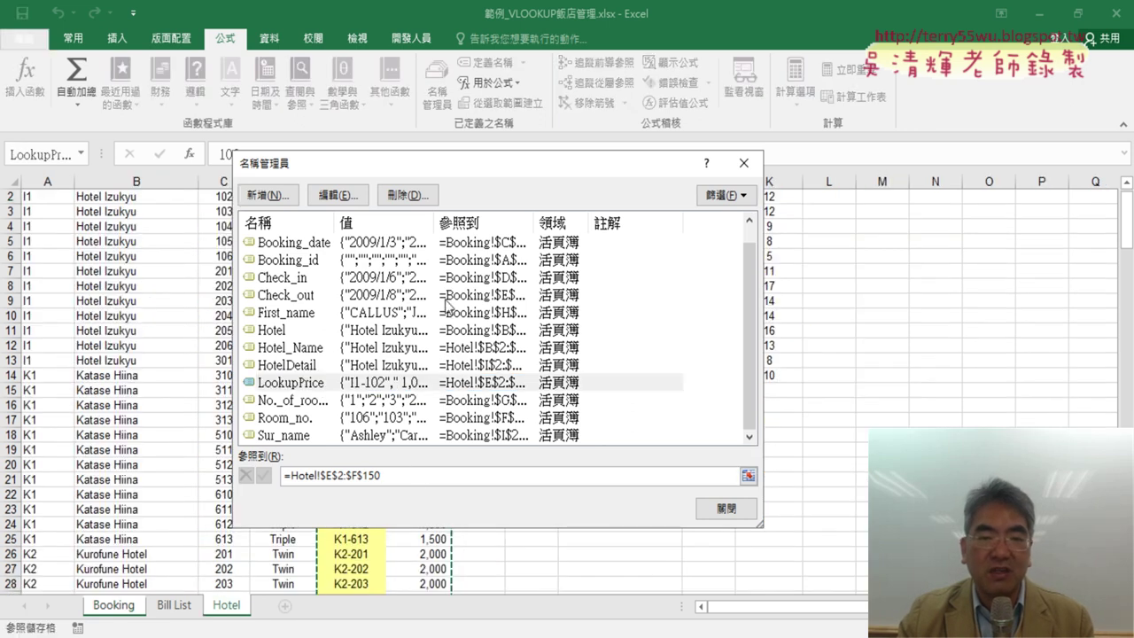
{"action": "left_click_drag", "start_coordinate": [495, 171], "coordinate": [793, 177]}
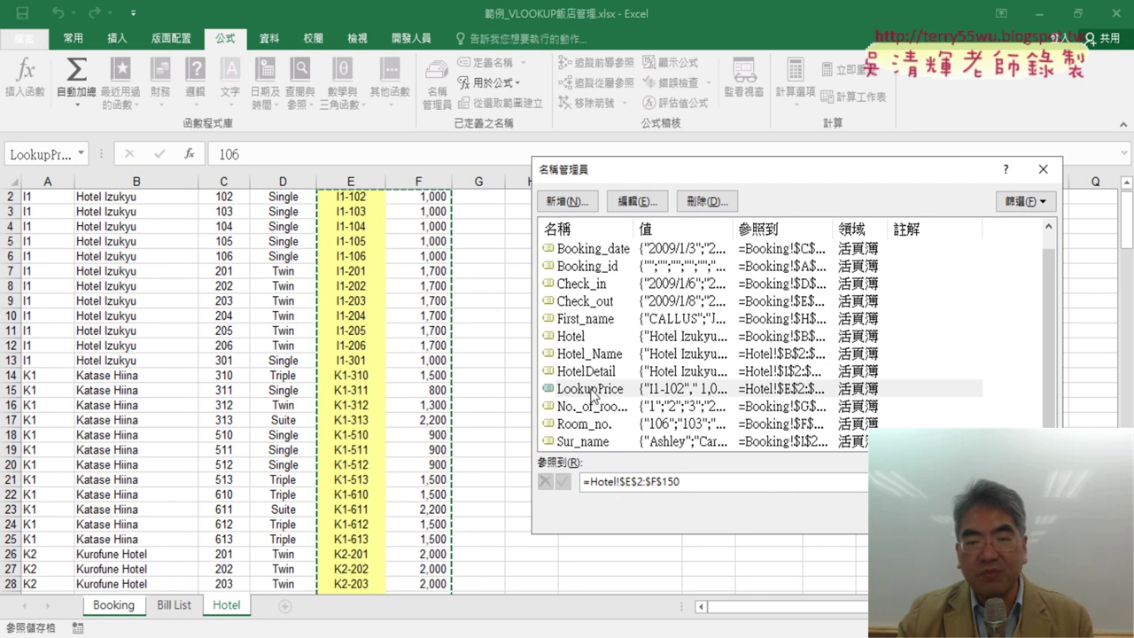
{"action": "scroll", "coordinate": [364, 262], "scroll_direction": "up", "scroll_amount": 1}
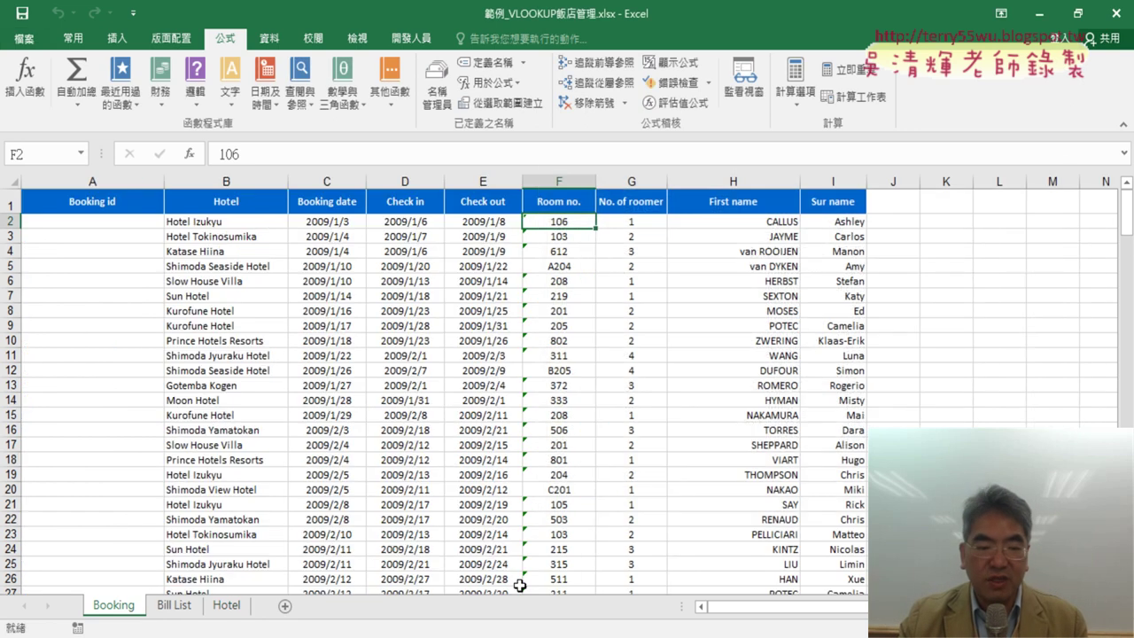
Check the Bill List's first Booking id G1-0201-4-ROMERO against the Booking sheet and its Amount cell
{"action": "left_click", "coordinate": [168, 605]}
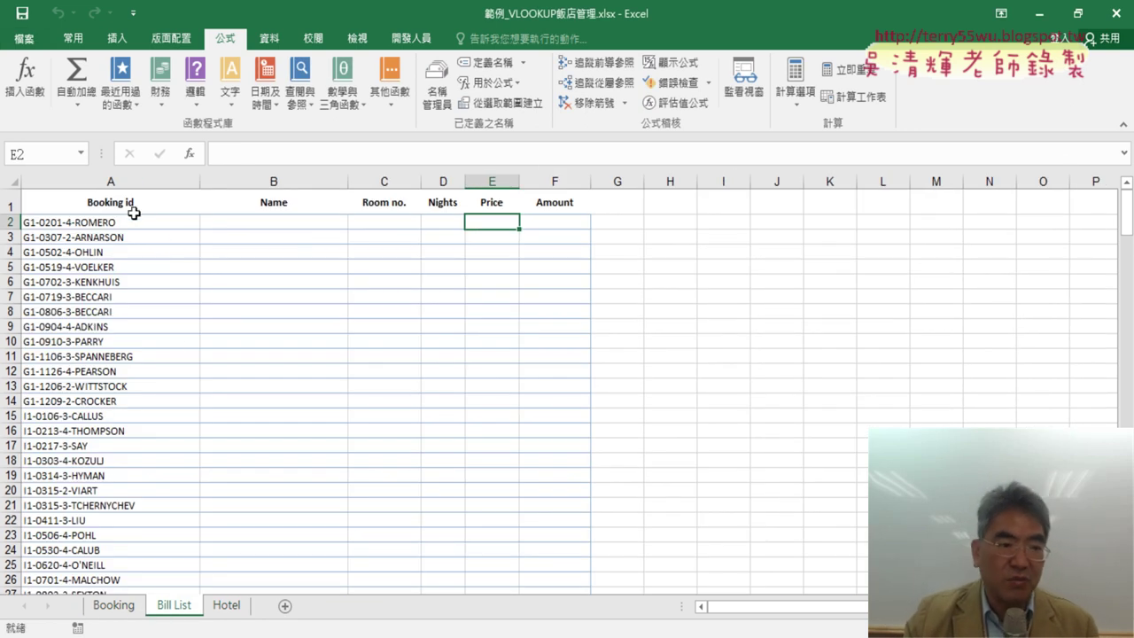
{"action": "left_click", "coordinate": [35, 225]}
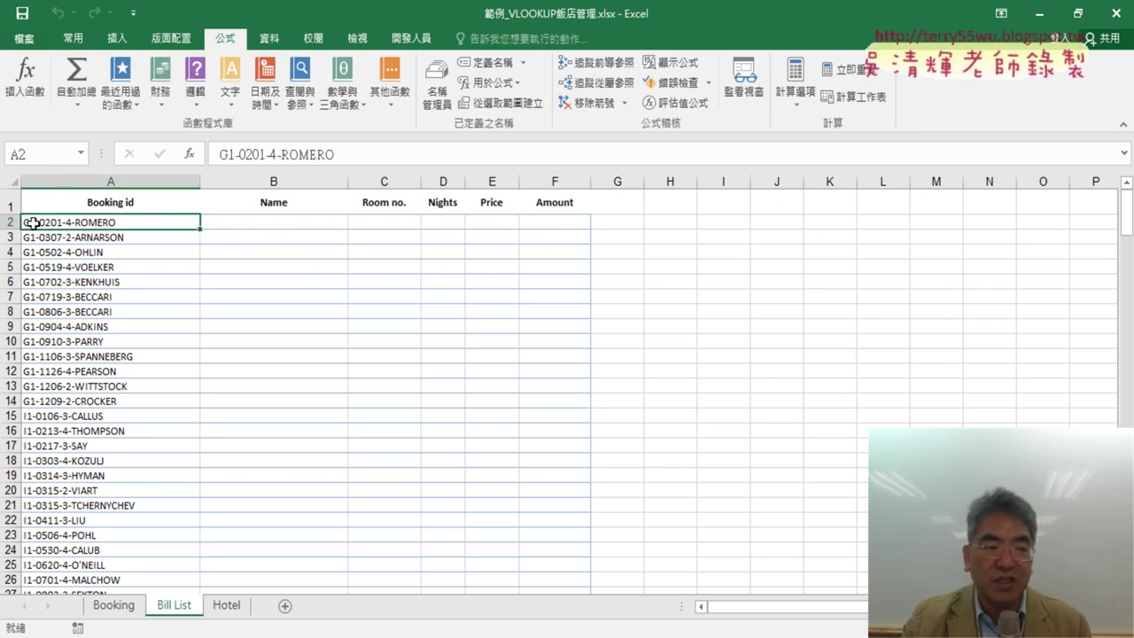
{"action": "left_click", "coordinate": [113, 606]}
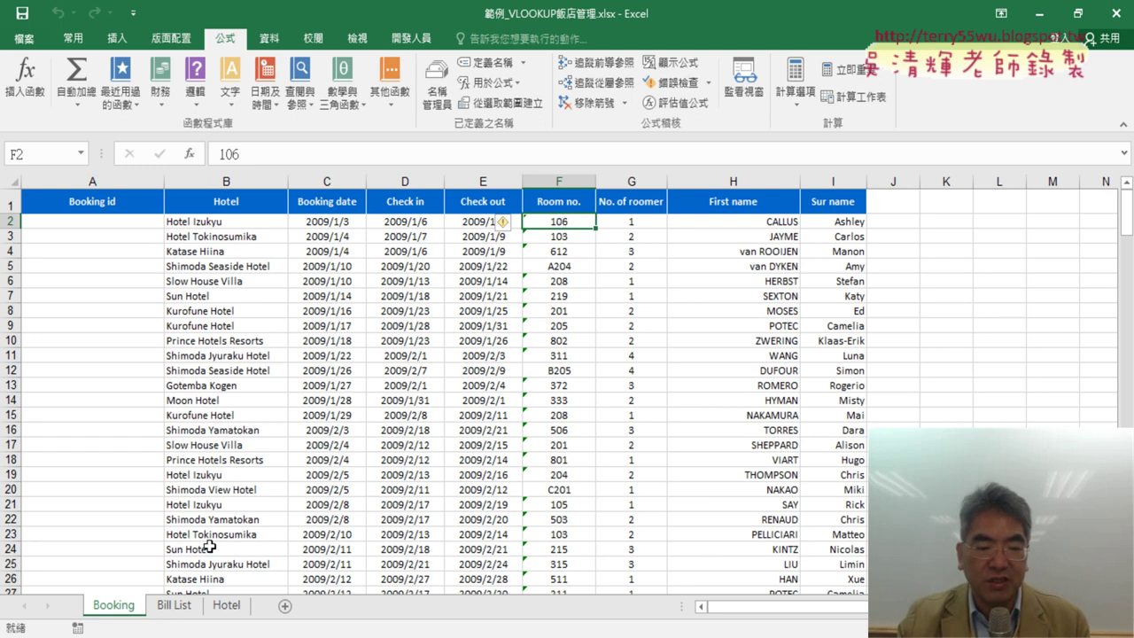
{"action": "left_click", "coordinate": [174, 609]}
{"action": "left_click", "coordinate": [559, 222]}
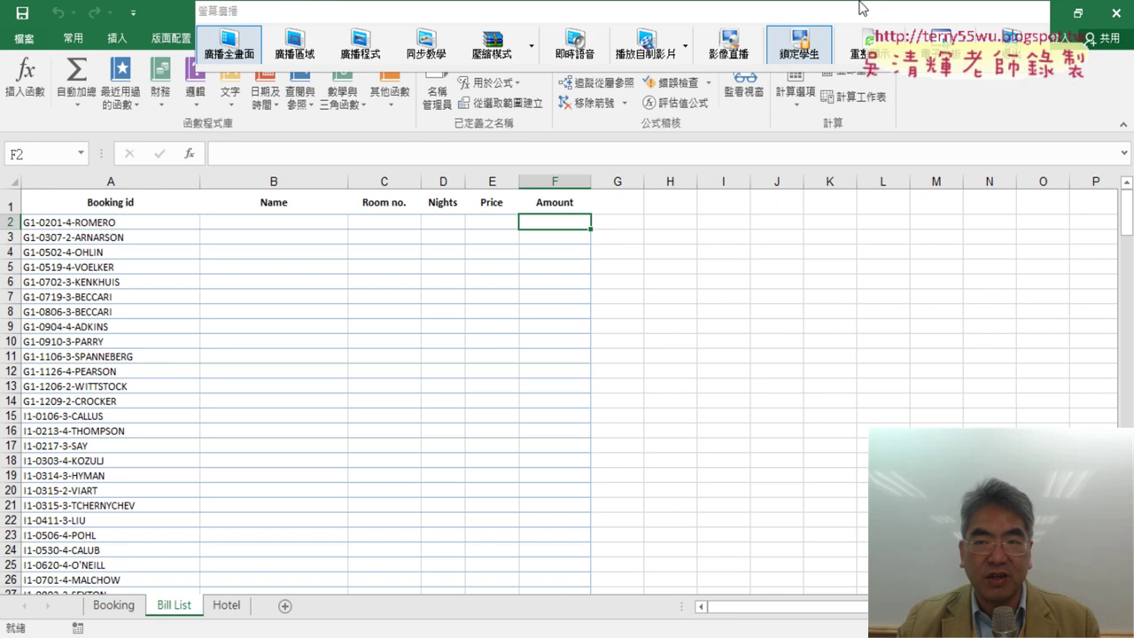
Go to the Booking sheet, then bring up the Google Docs notes on the Booking id formula
{"action": "left_click", "coordinate": [1010, 39]}
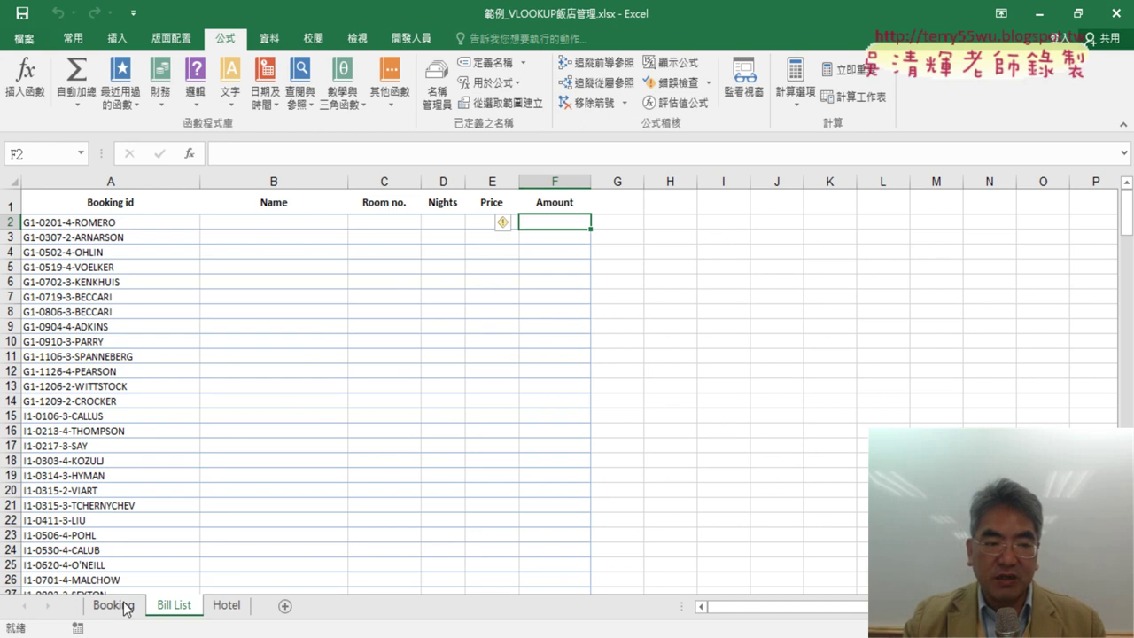
{"action": "left_click", "coordinate": [128, 607]}
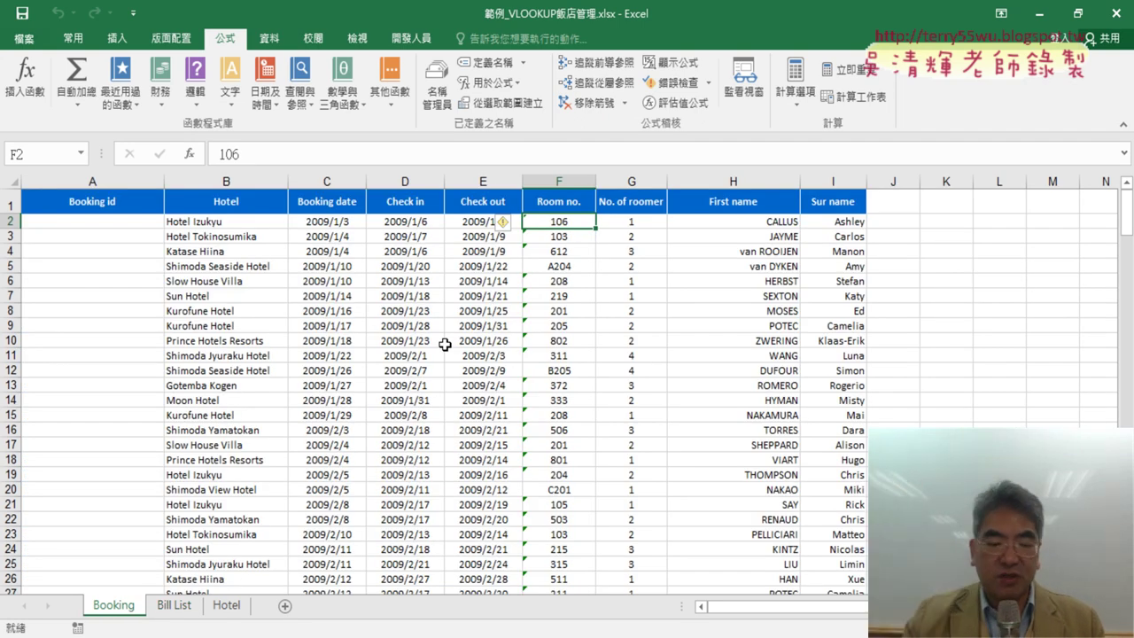
{"action": "key", "text": "alt+Tab"}
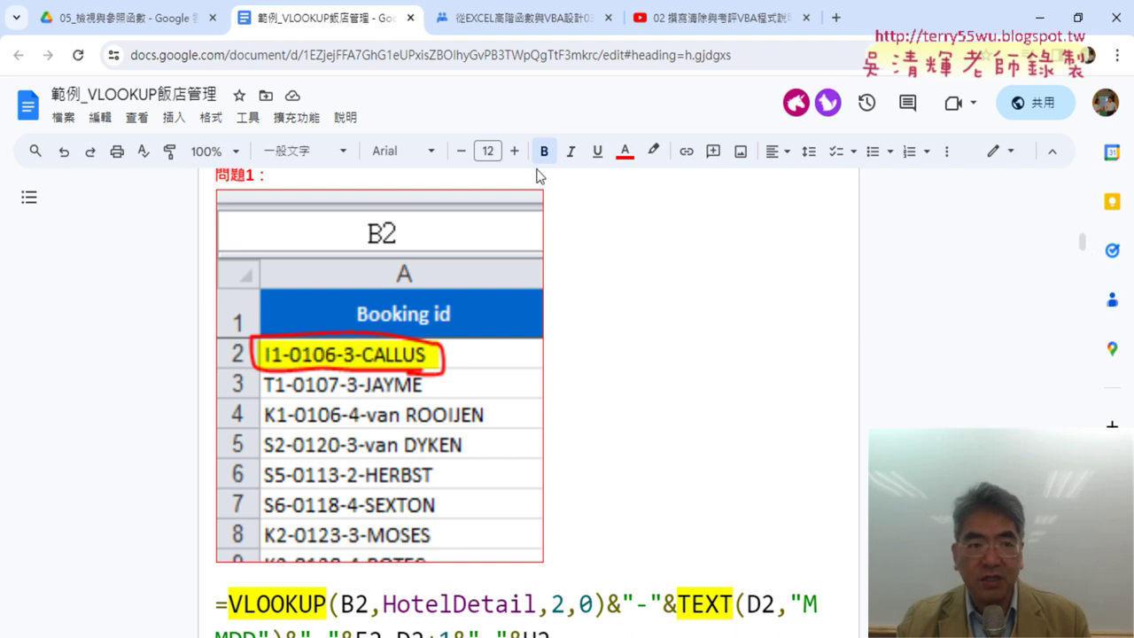
Return to the Google Drive tab listing the 05_檢視與參照函數 folder's files
{"action": "left_click", "coordinate": [126, 19]}
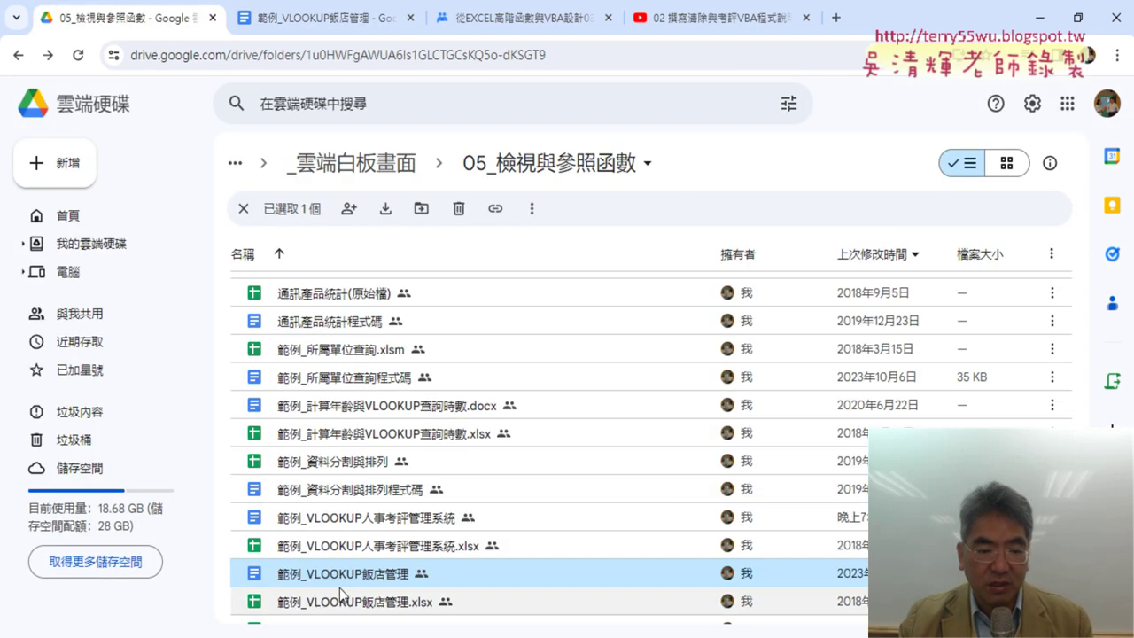